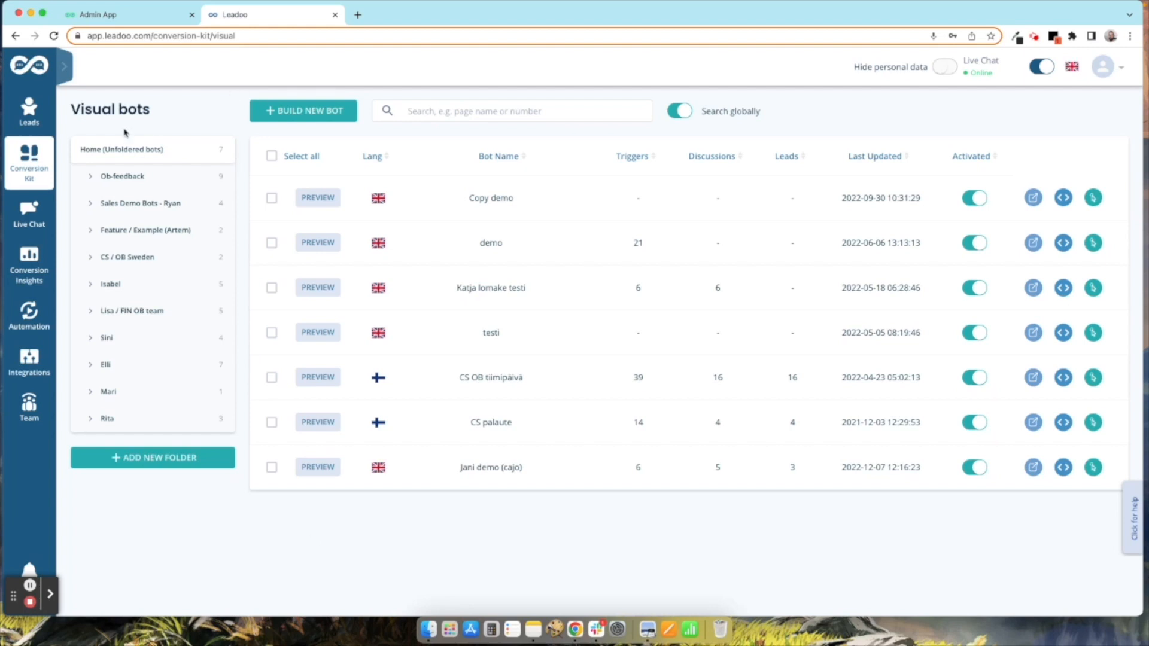
pyautogui.tripleClick(111, 110)
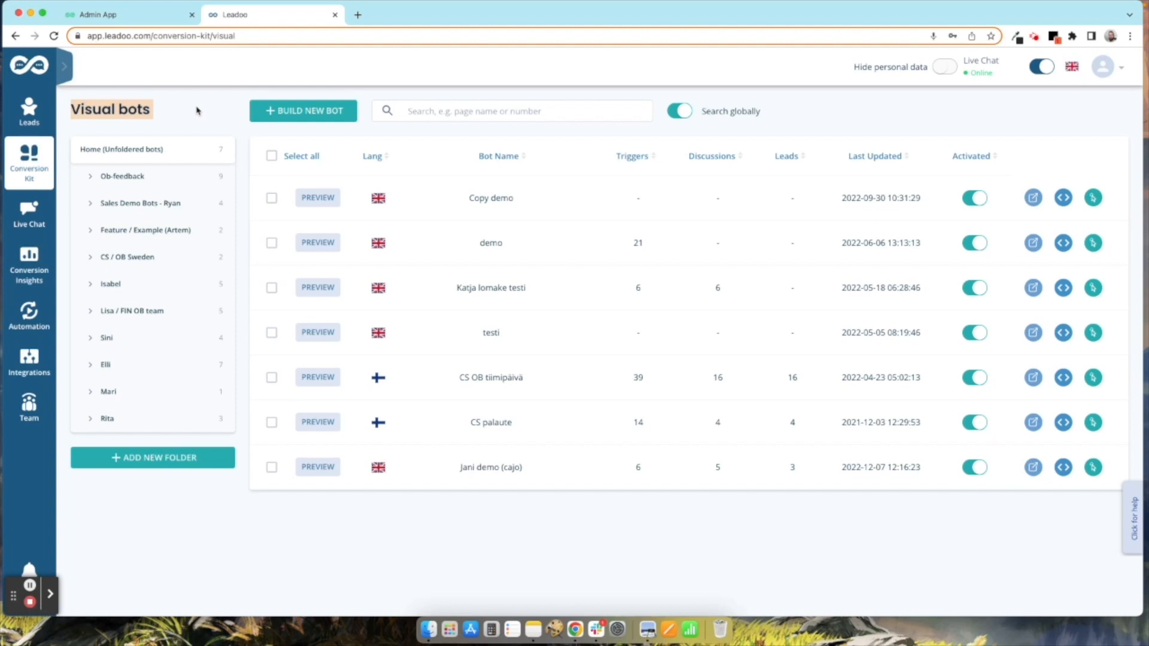
pyautogui.moveTo(44, 169)
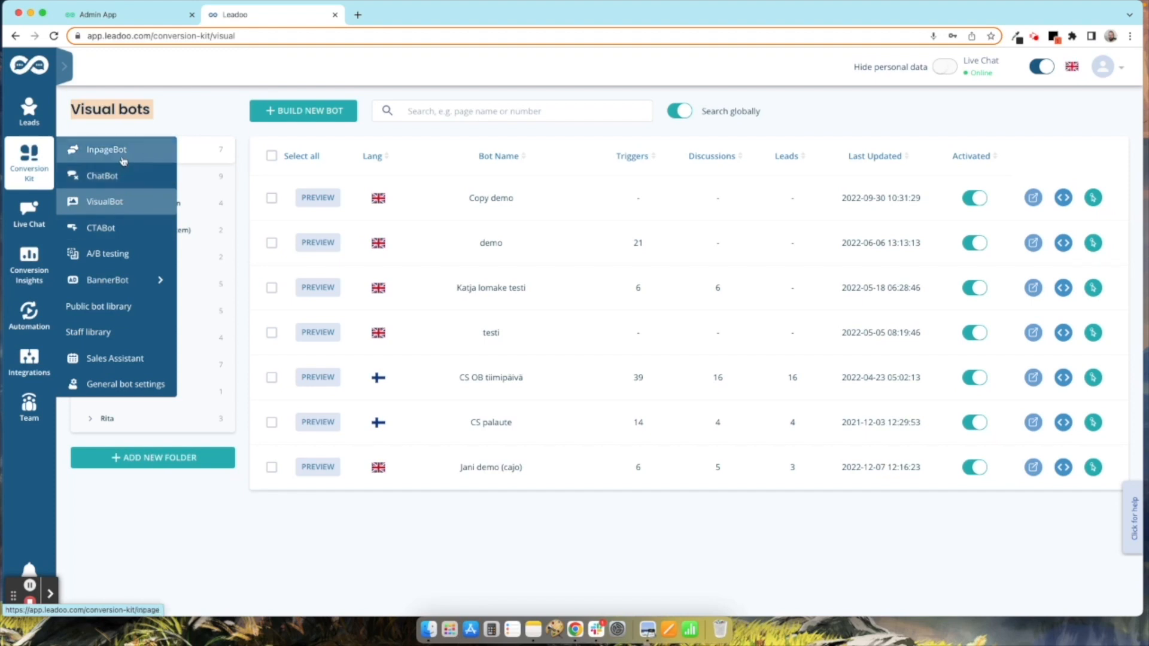
pyautogui.click(180, 110)
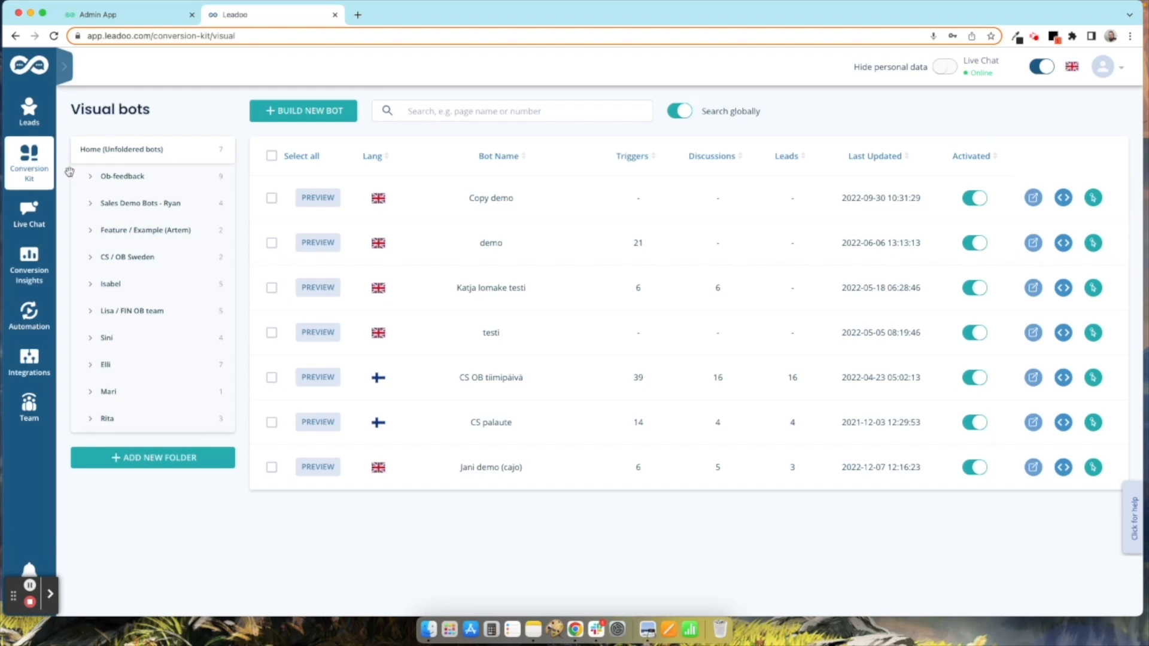
pyautogui.moveTo(21, 173)
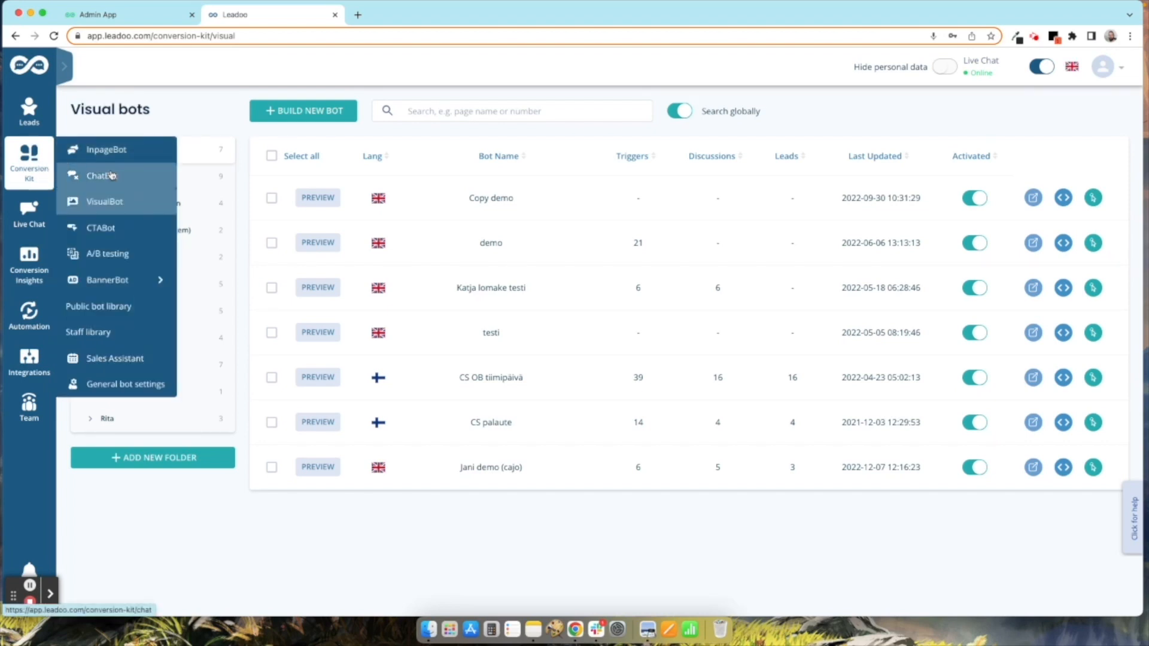
# - Create a new visual bot and name it "Price Per User Calculator"
pyautogui.click(304, 111)
pyautogui.click(501, 319)
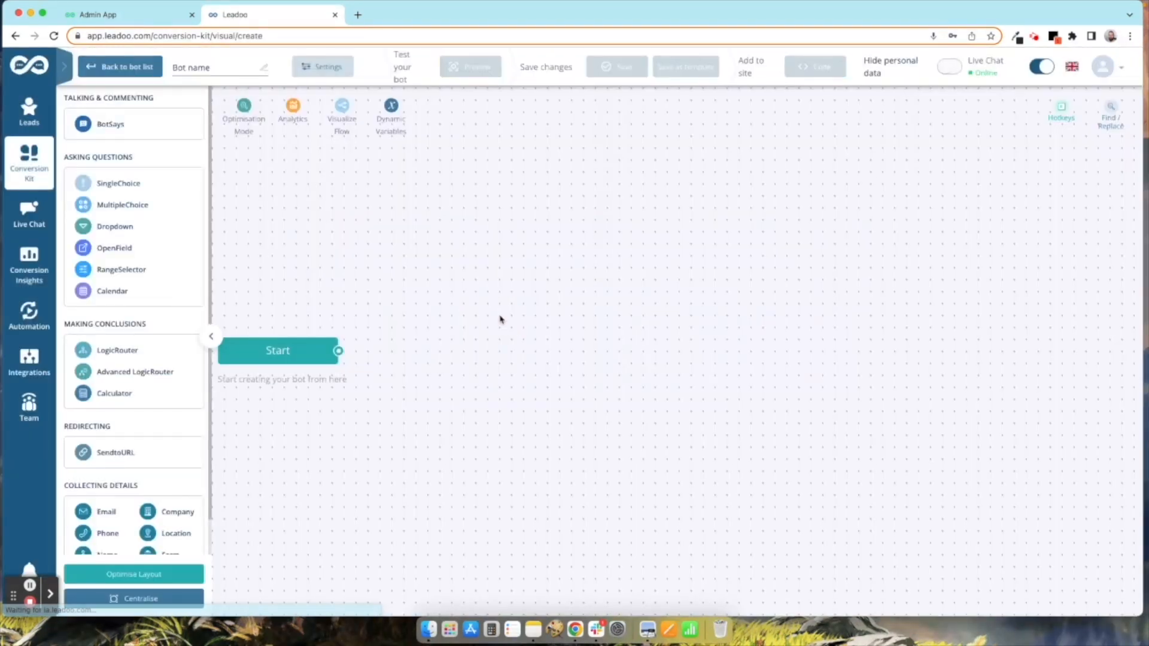
pyautogui.click(221, 66)
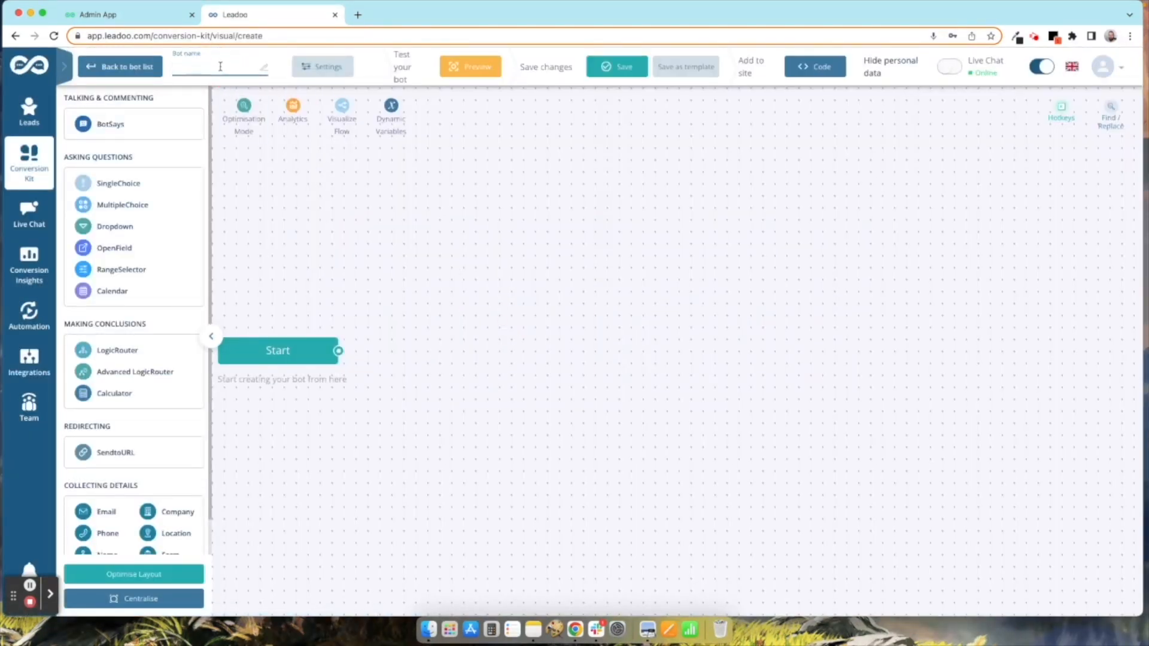
pyautogui.write('Price Per')
pyautogui.write('User Calculator')
# - Connect a SingleChoice node to Start with the question "Would you like to get a quote?"
pyautogui.moveTo(338, 351); pyautogui.dragTo(457, 336)
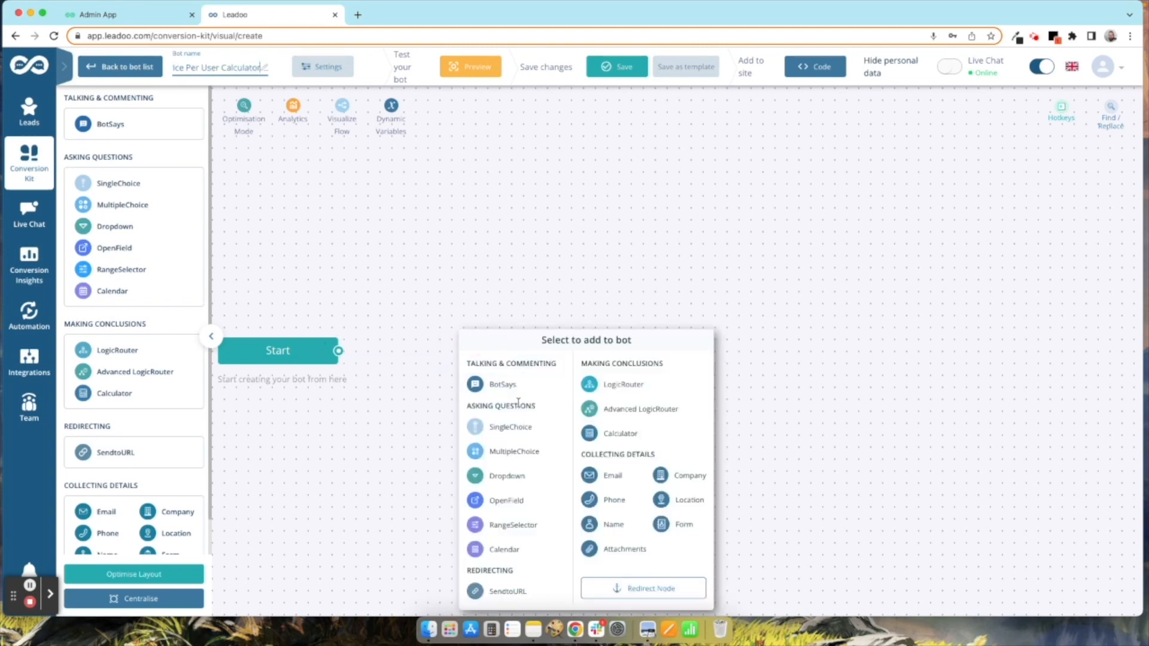
pyautogui.click(514, 438)
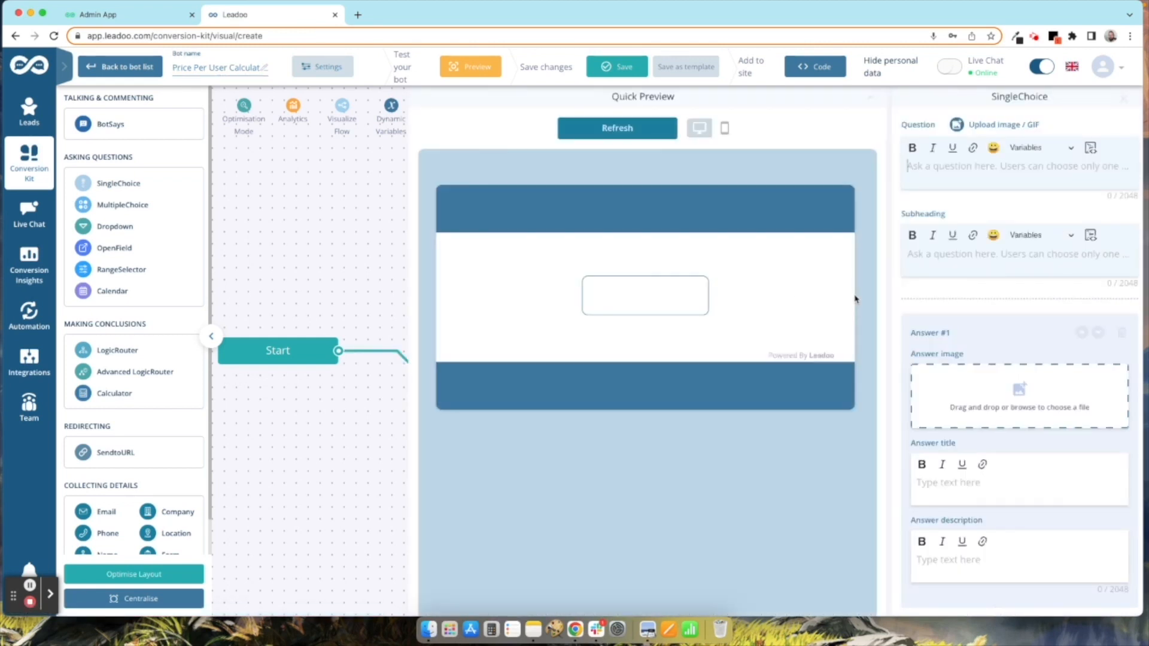
pyautogui.write('Would you like to get a quote?')
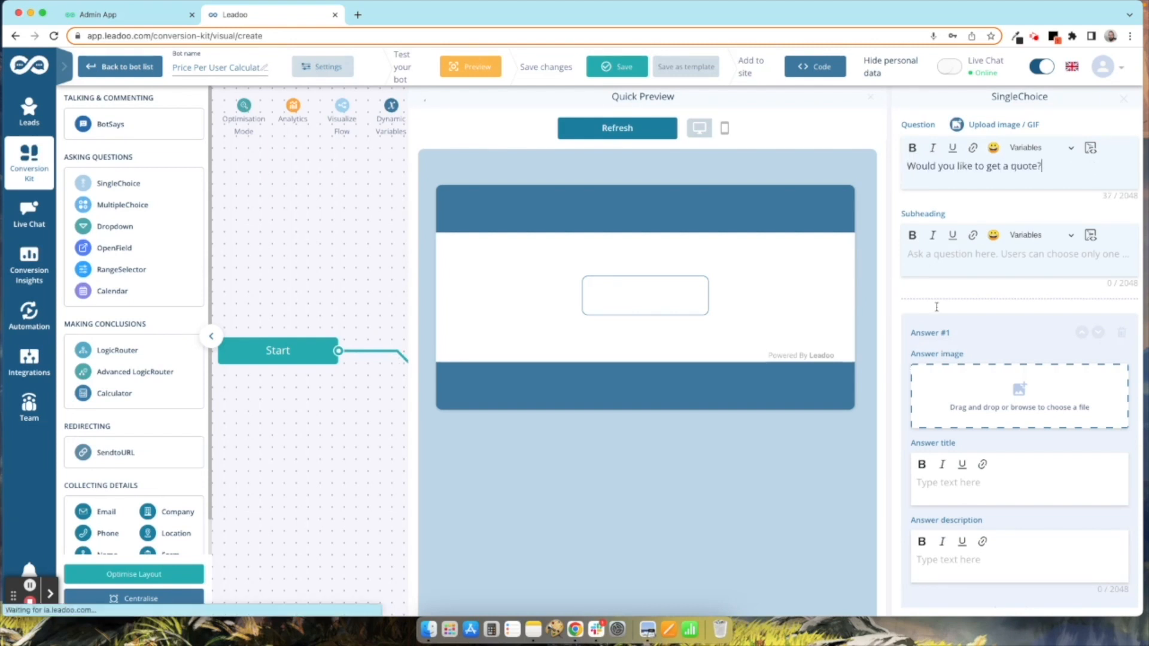
# - Title the first answer "Get quote" and give it the image calculator (1).png
pyautogui.scroll(-1, 974, 172)
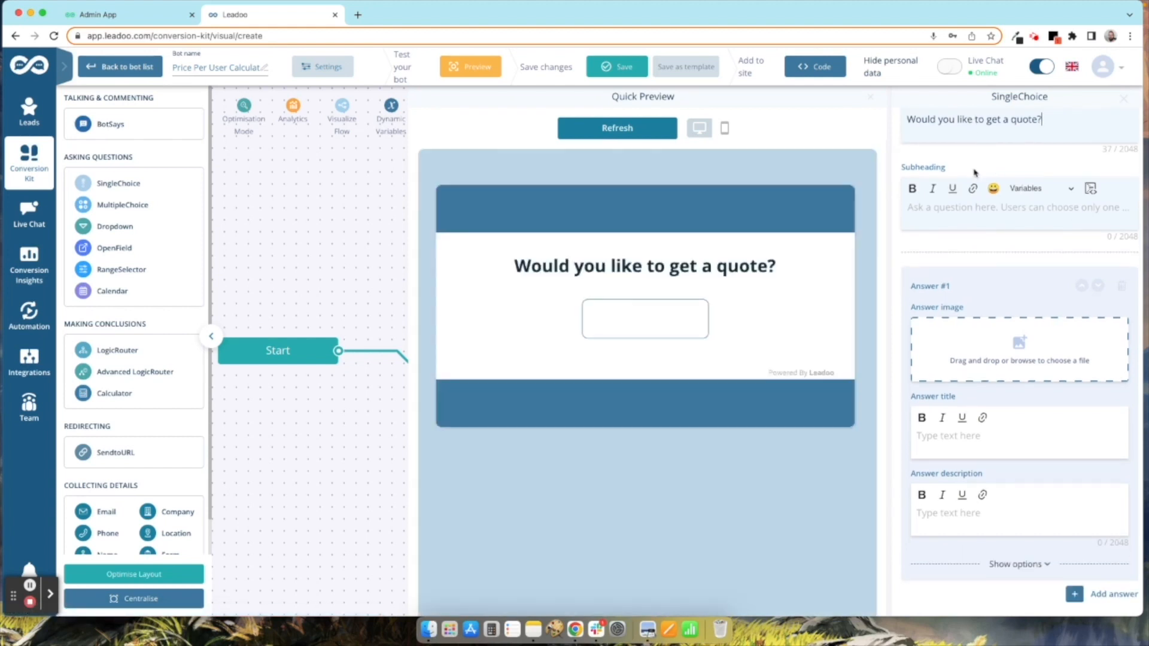
pyautogui.click(990, 438)
pyautogui.write('Get quote')
pyautogui.click(1025, 346)
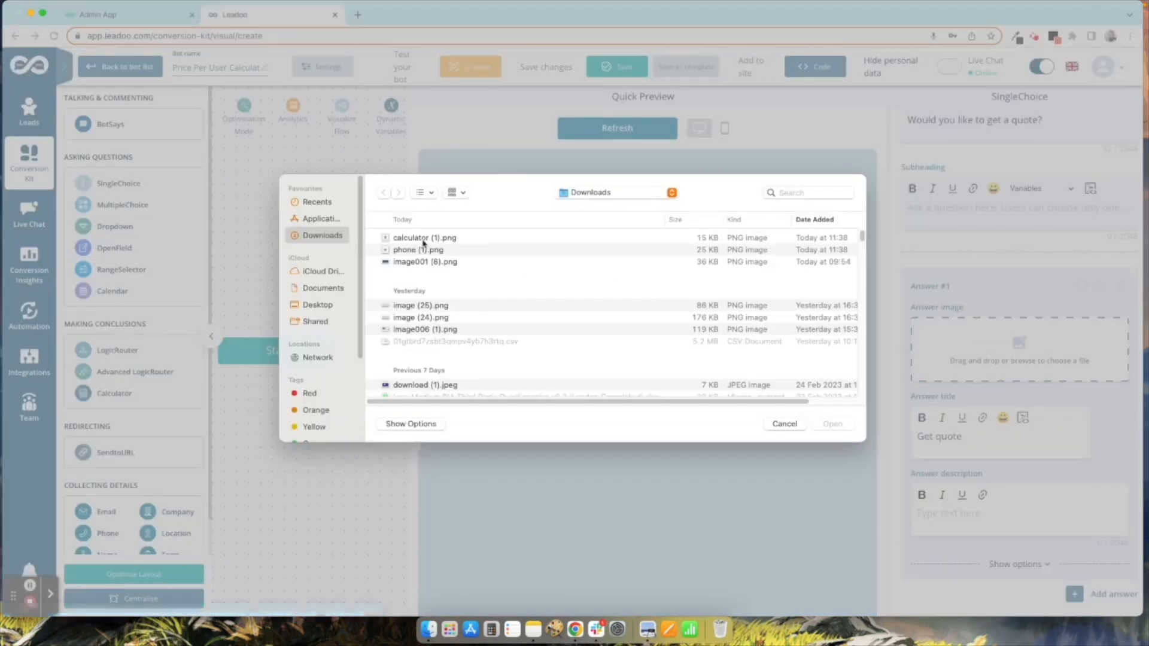
pyautogui.doubleClick(423, 238)
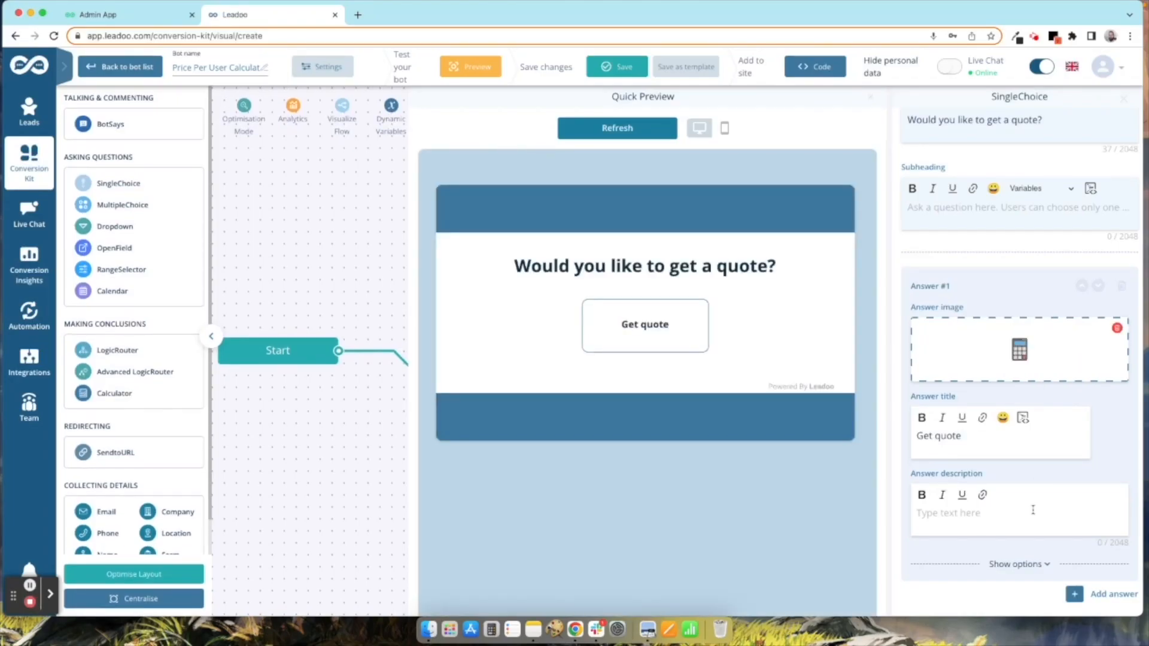
# - Add a second answer titled "Speak to an advisor" with the image phone (1).png, and close the node's settings
pyautogui.click(1113, 594)
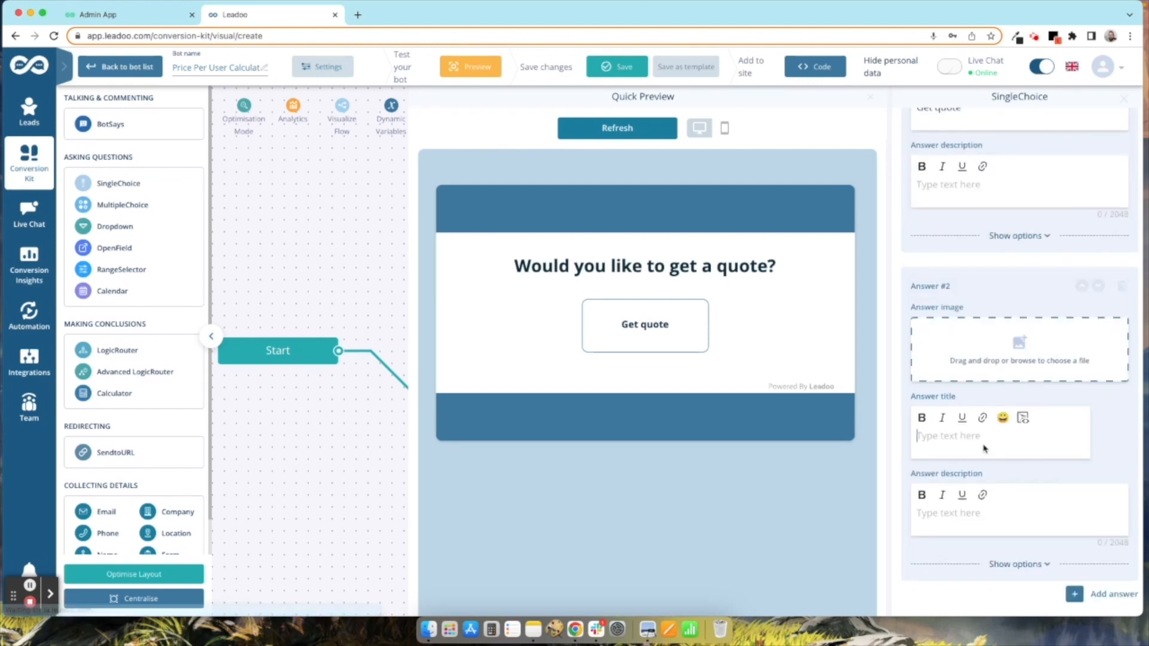
pyautogui.write('Spe')
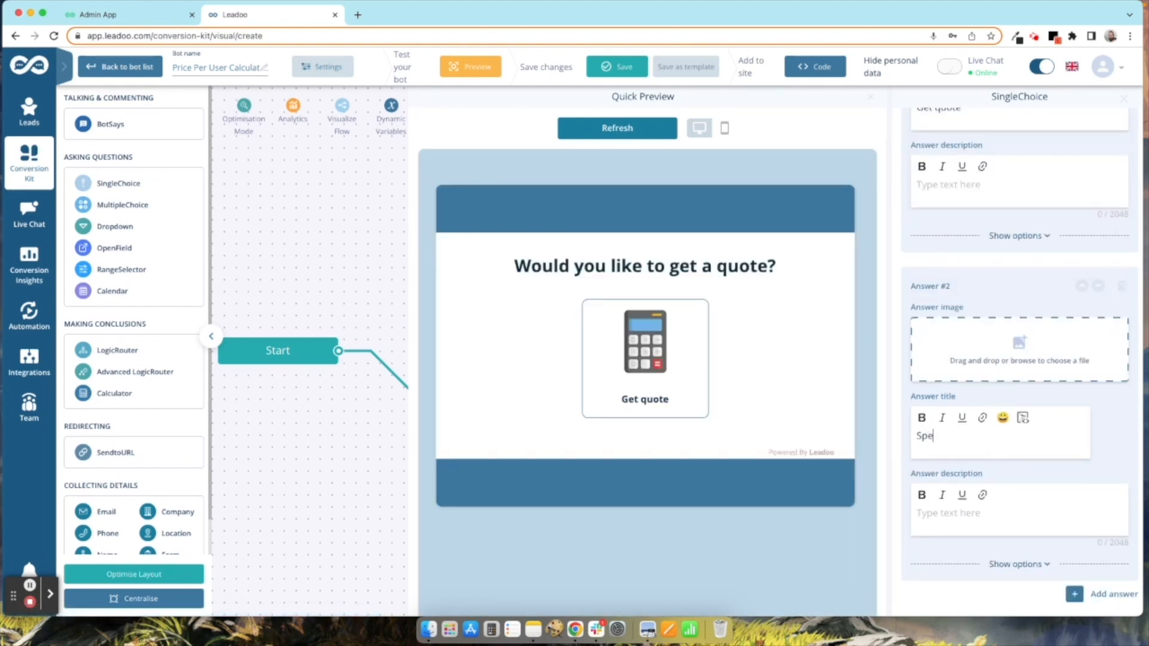
pyautogui.write('ak to an advision')
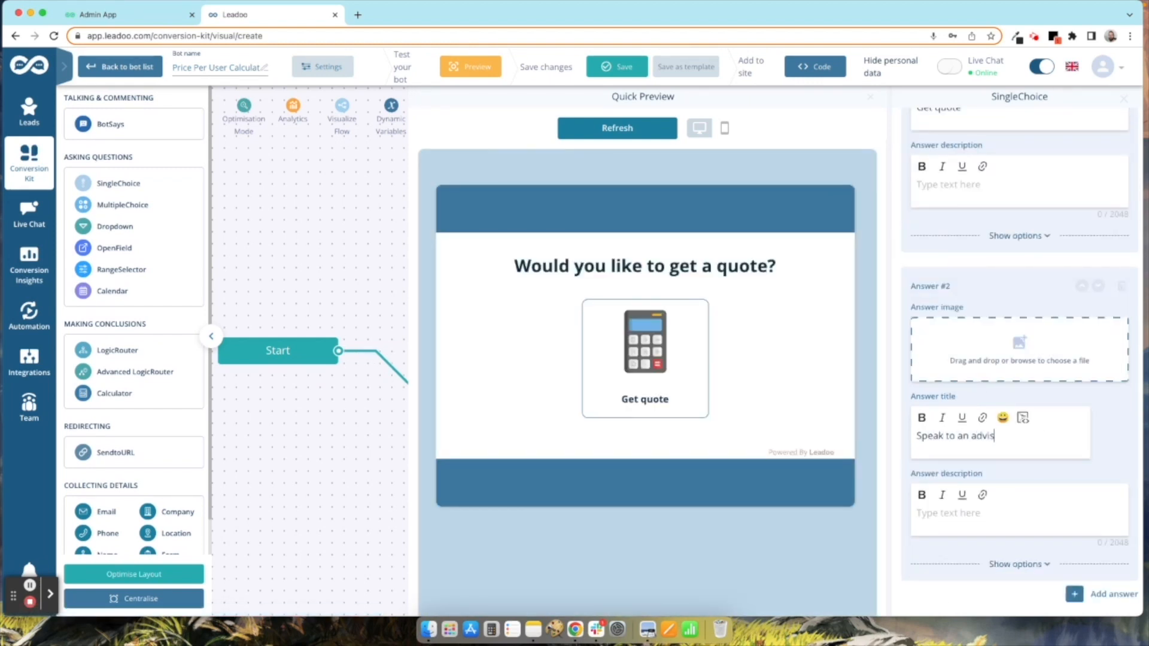
pyautogui.press('BackSpace')
pyautogui.press('BackSpace')
pyautogui.press('BackSpace')
pyautogui.write('or')
pyautogui.click(1024, 326)
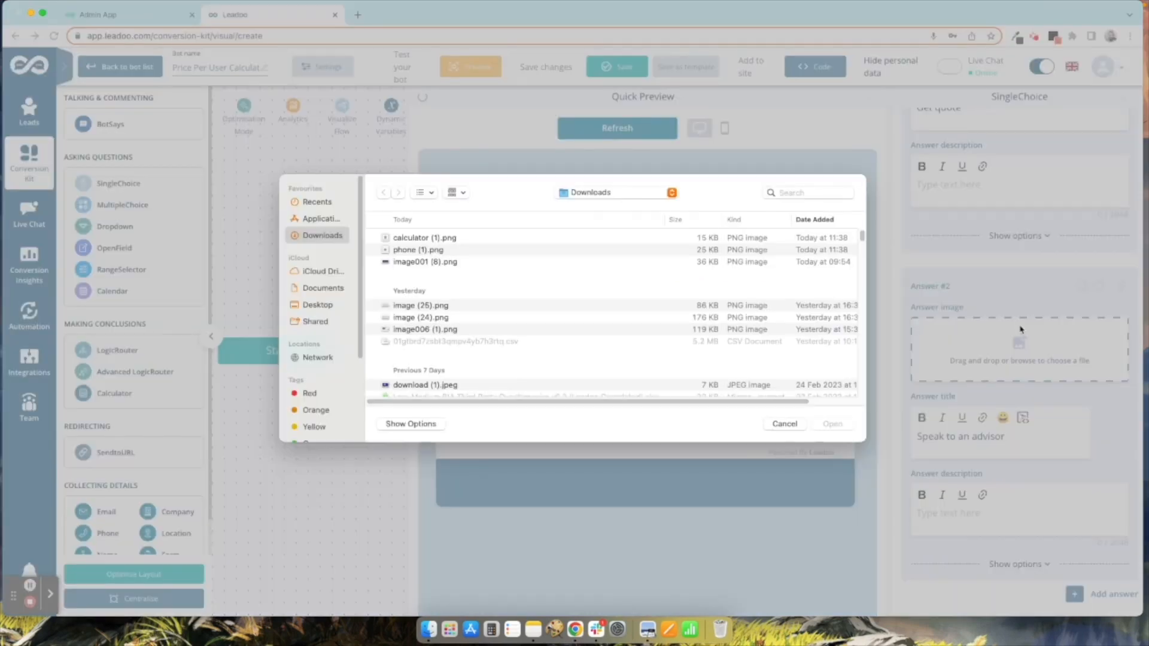
pyautogui.doubleClick(419, 252)
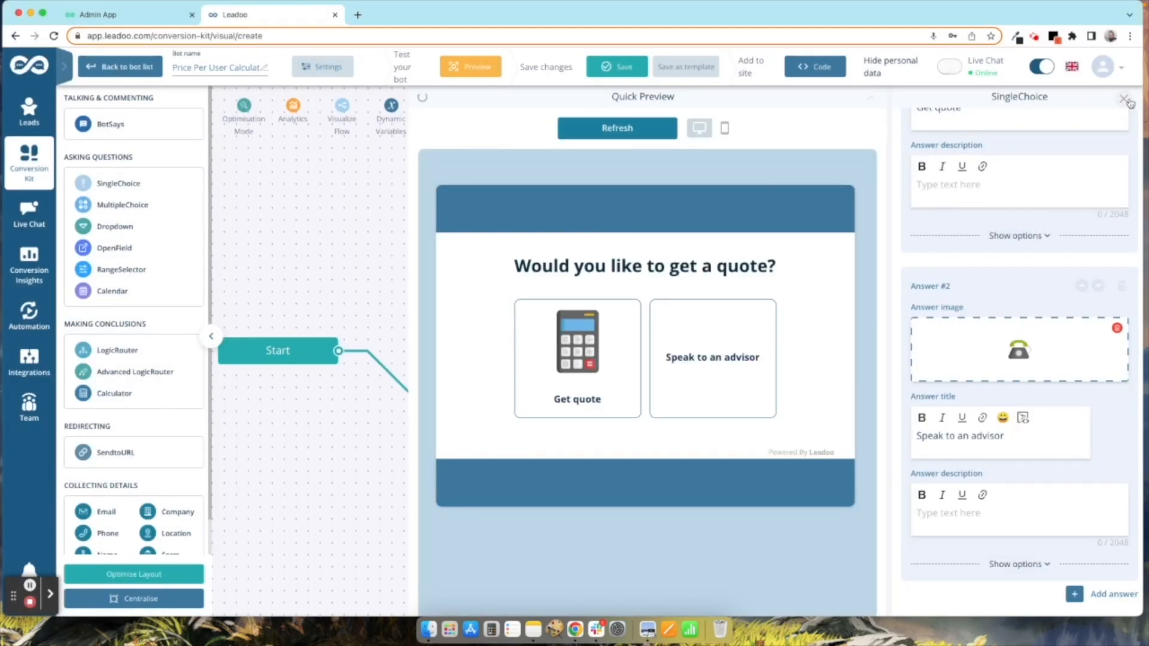
pyautogui.click(1125, 99)
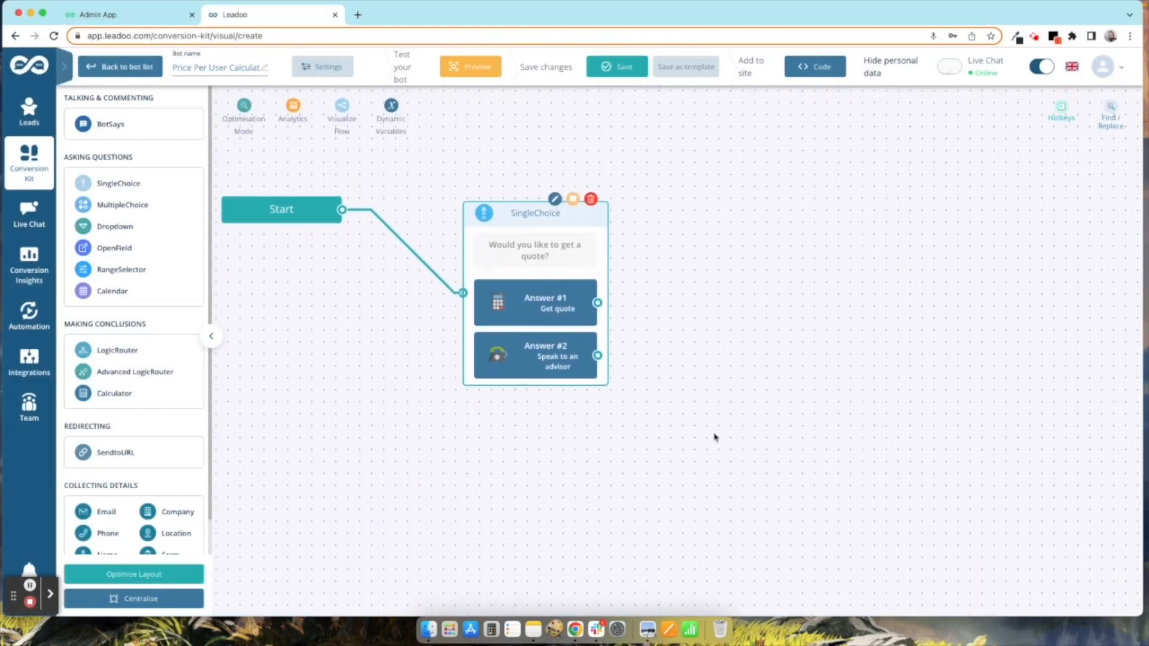
# - Connect a Form node to the "Speak to an advisor" answer with the question "Please enter your details and we'll be in touch"
pyautogui.moveTo(530, 339); pyautogui.dragTo(642, 437)
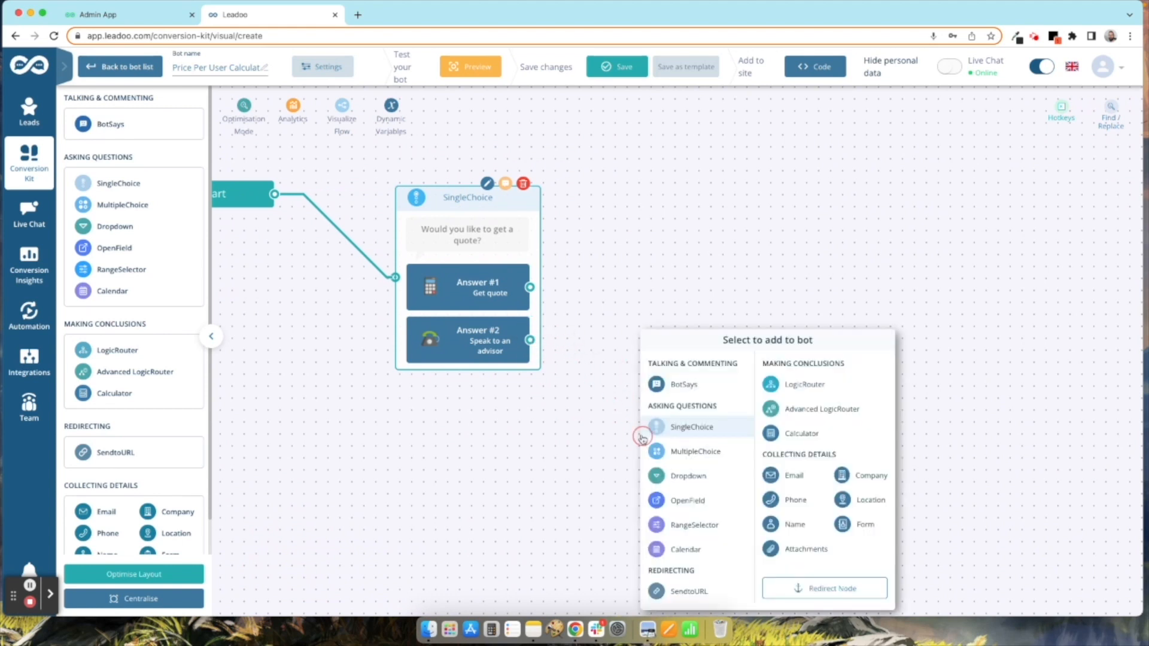
pyautogui.click(849, 524)
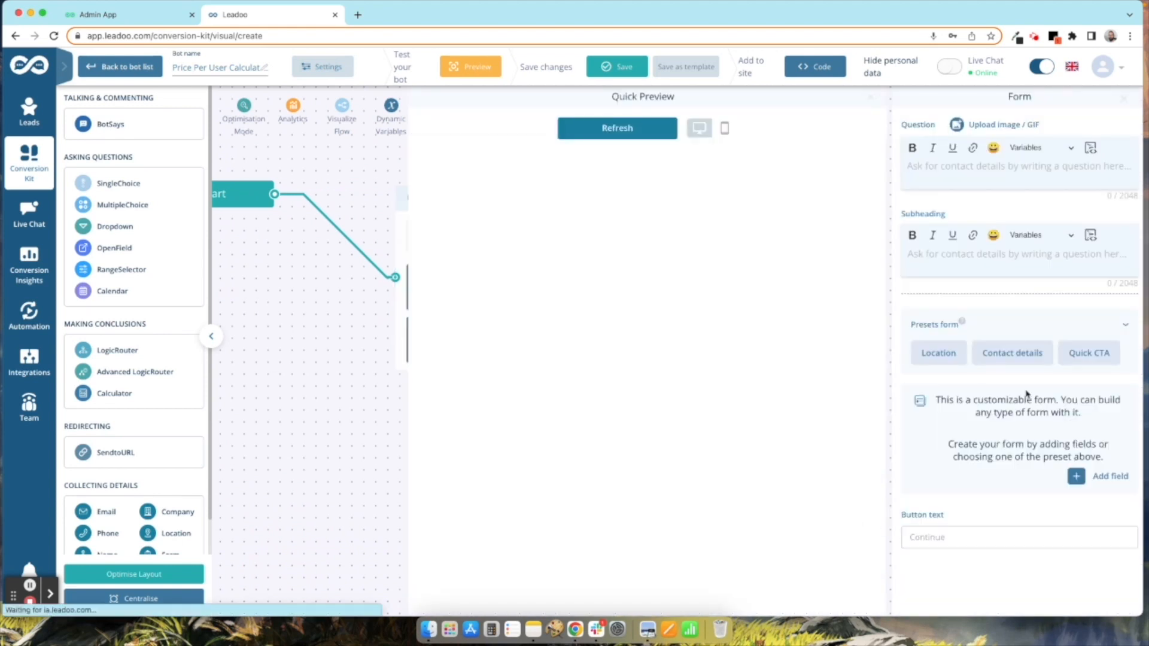
pyautogui.click(1090, 354)
pyautogui.write("Please neter your details and we'll be in touch")
pyautogui.click(949, 166)
pyautogui.press('BackSpace')
pyautogui.press('BackSpace')
pyautogui.write('en')
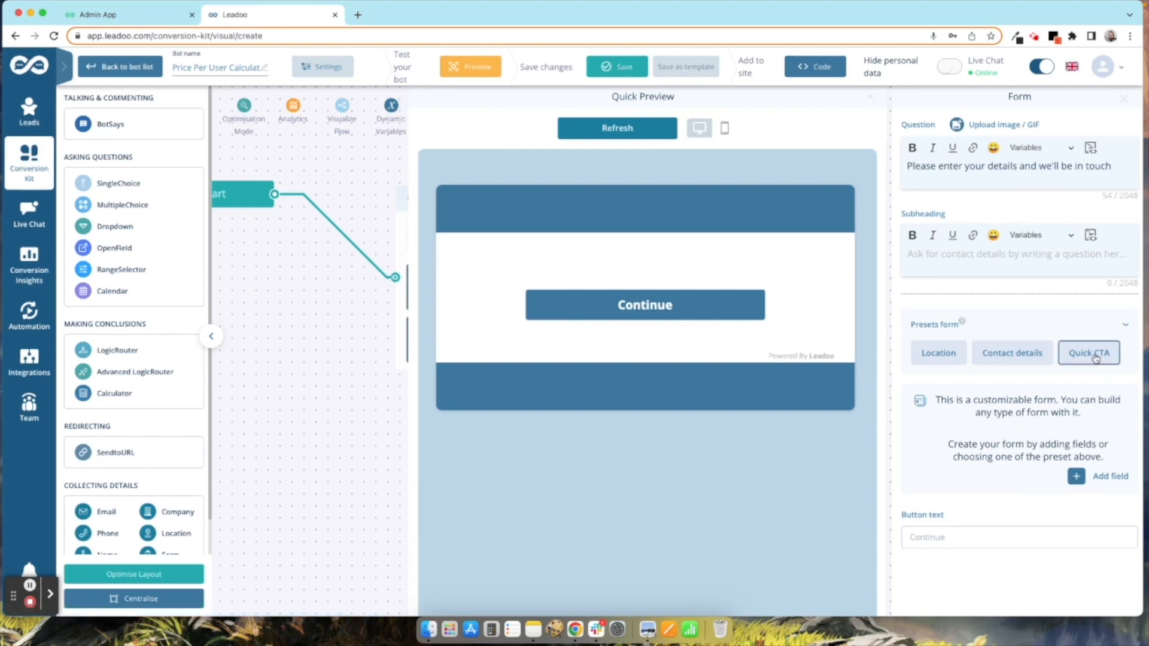
# - Fill the form from the Quick CTA preset and delete its extra choice field, keeping only Name, Phone and Email
pyautogui.click(1090, 363)
pyautogui.click(431, 361)
pyautogui.scroll(-3, 944, 423)
pyautogui.click(1128, 419)
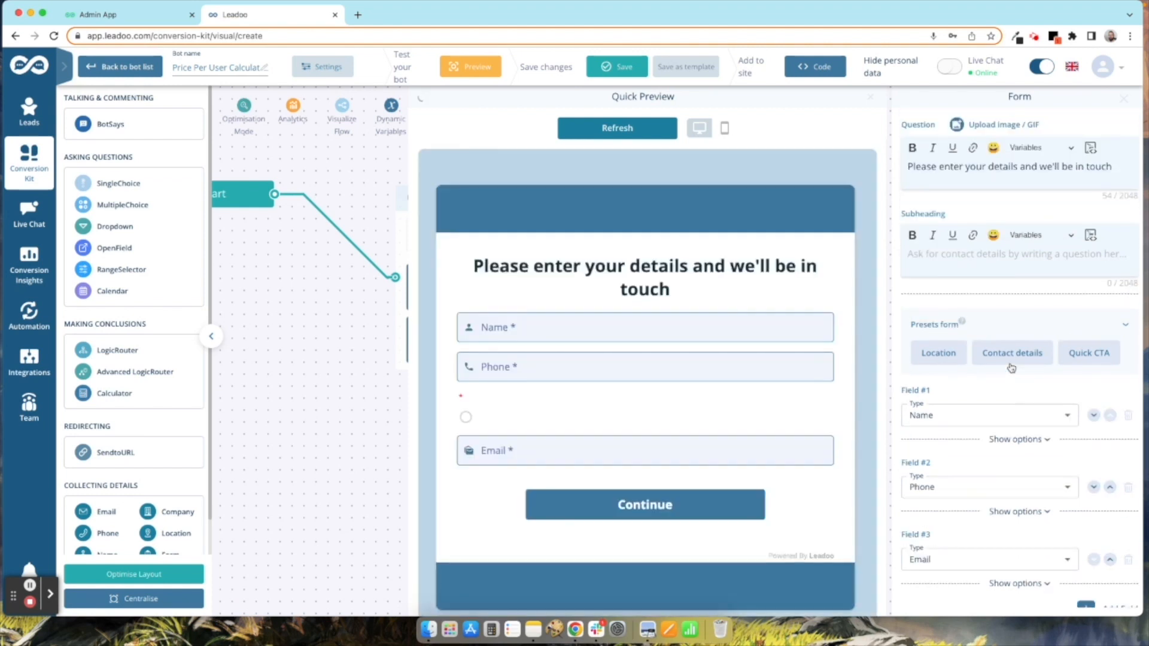
pyautogui.click(1124, 99)
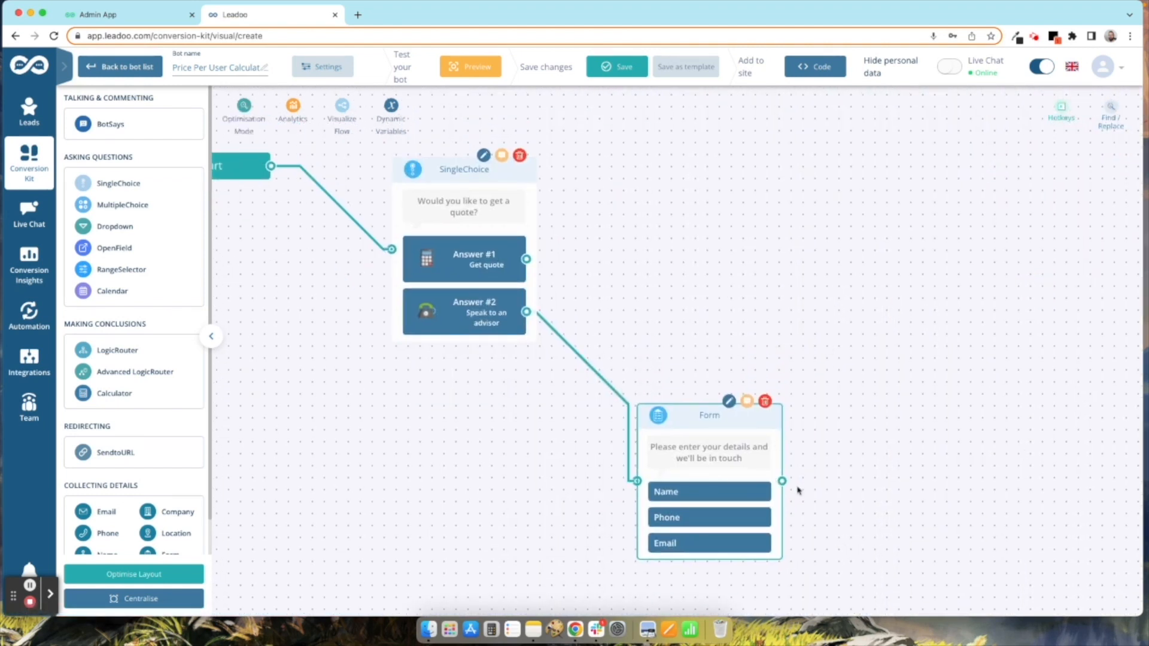
# - Connect an OpenField node to the "Get quote" answer and collapse the quick preview
pyautogui.scroll(2, 688, 326)
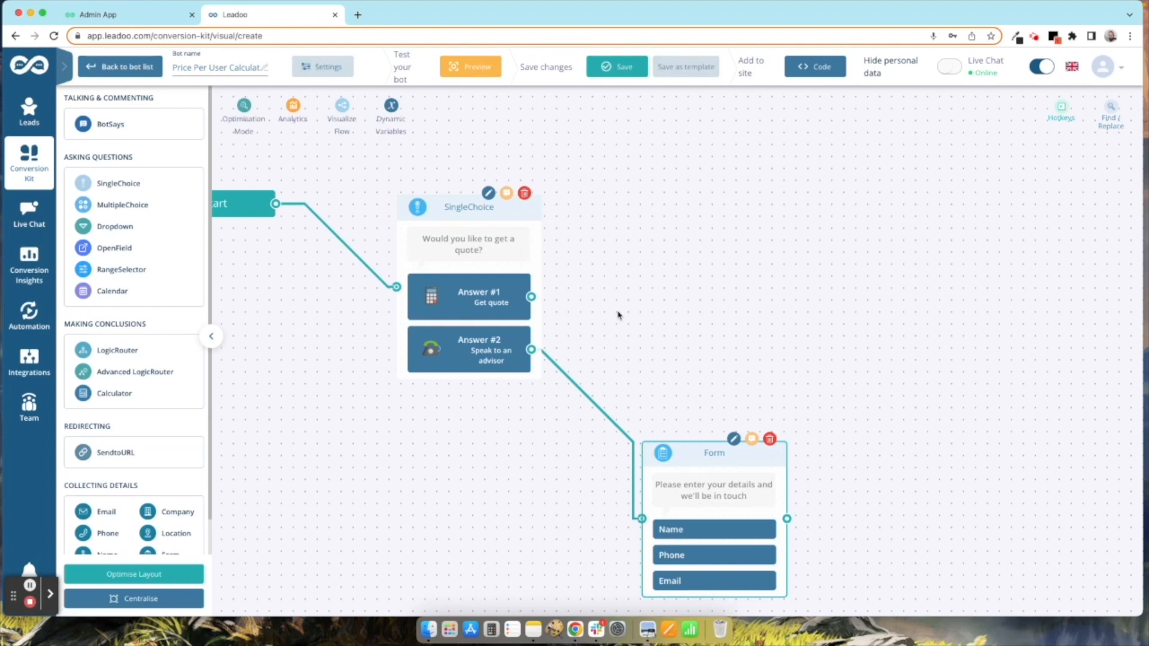
pyautogui.moveTo(531, 297); pyautogui.dragTo(642, 299)
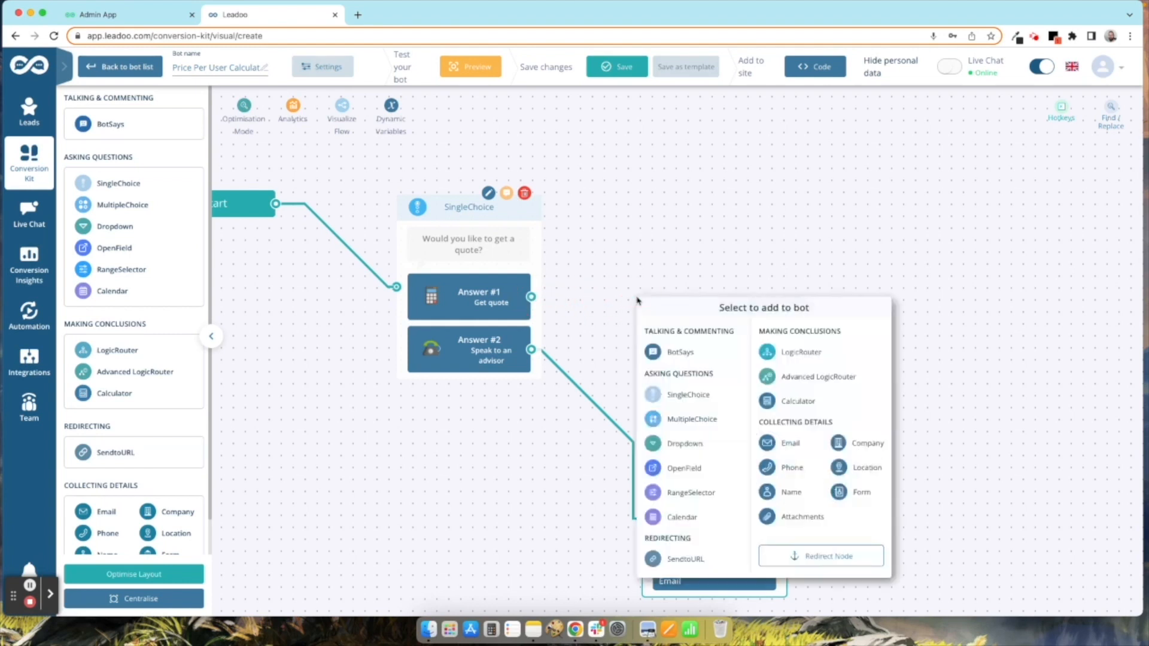
pyautogui.click(686, 469)
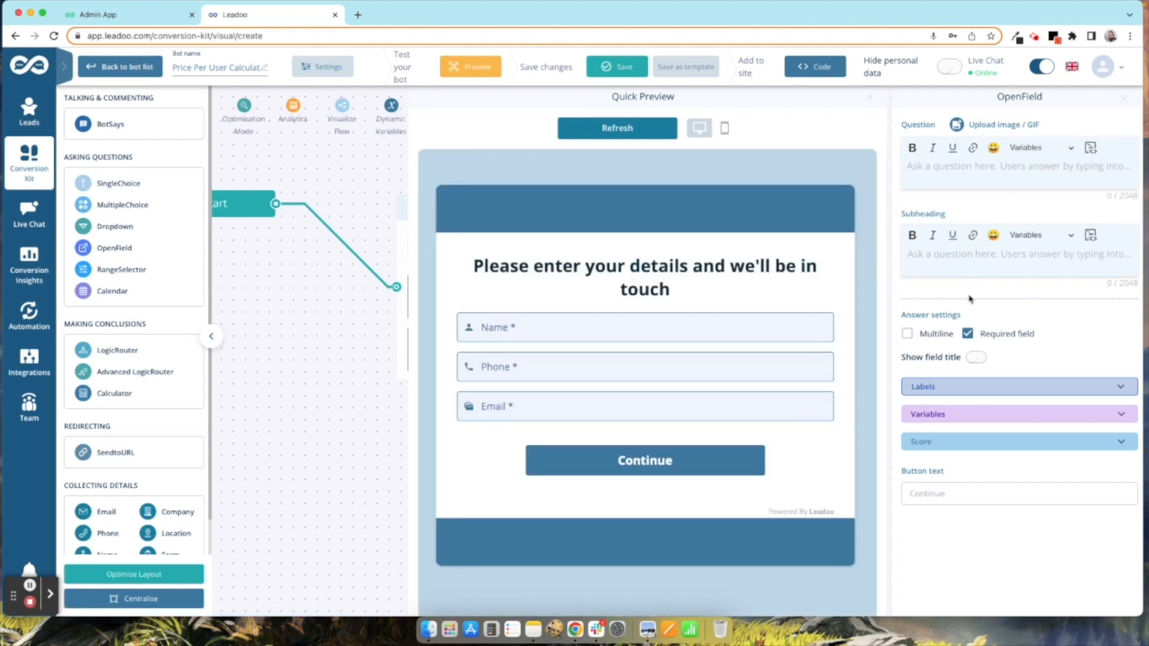
pyautogui.click(870, 97)
# - Set the OpenField question to "Please enter the number of users you will need..."
pyautogui.click(984, 171)
pyautogui.write('Please eneter')
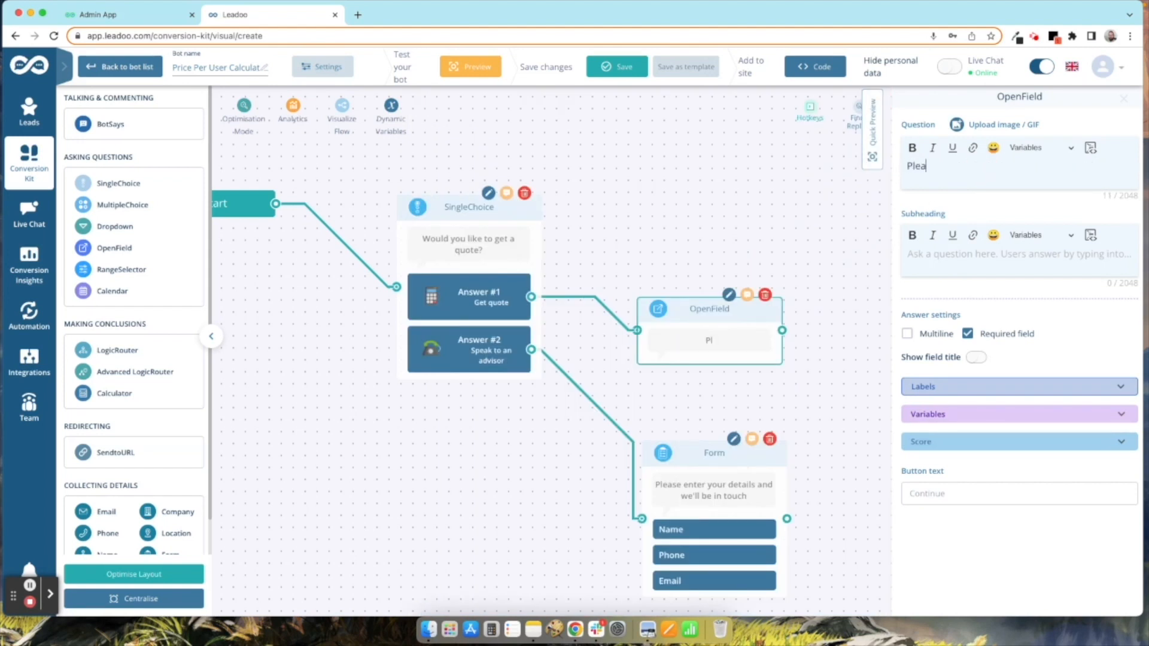
pyautogui.press('BackSpace')
pyautogui.press('BackSpace')
pyautogui.press('BackSpace')
pyautogui.press('BackSpace')
pyautogui.write('ter the numbe')
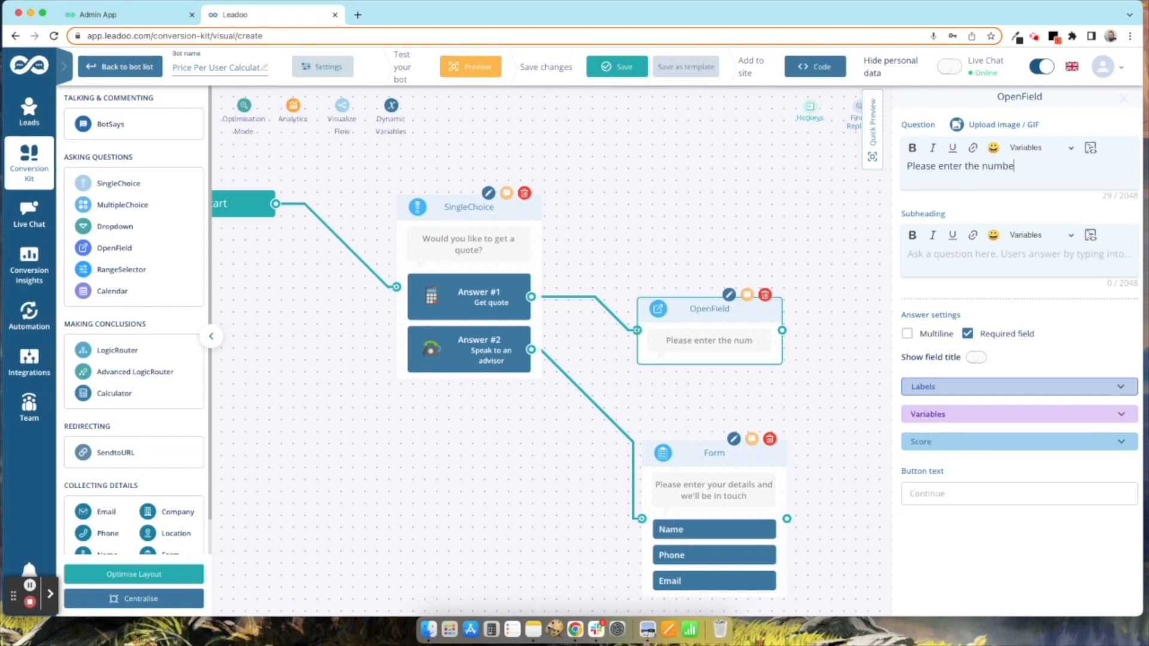
pyautogui.write('r of users you will need...')
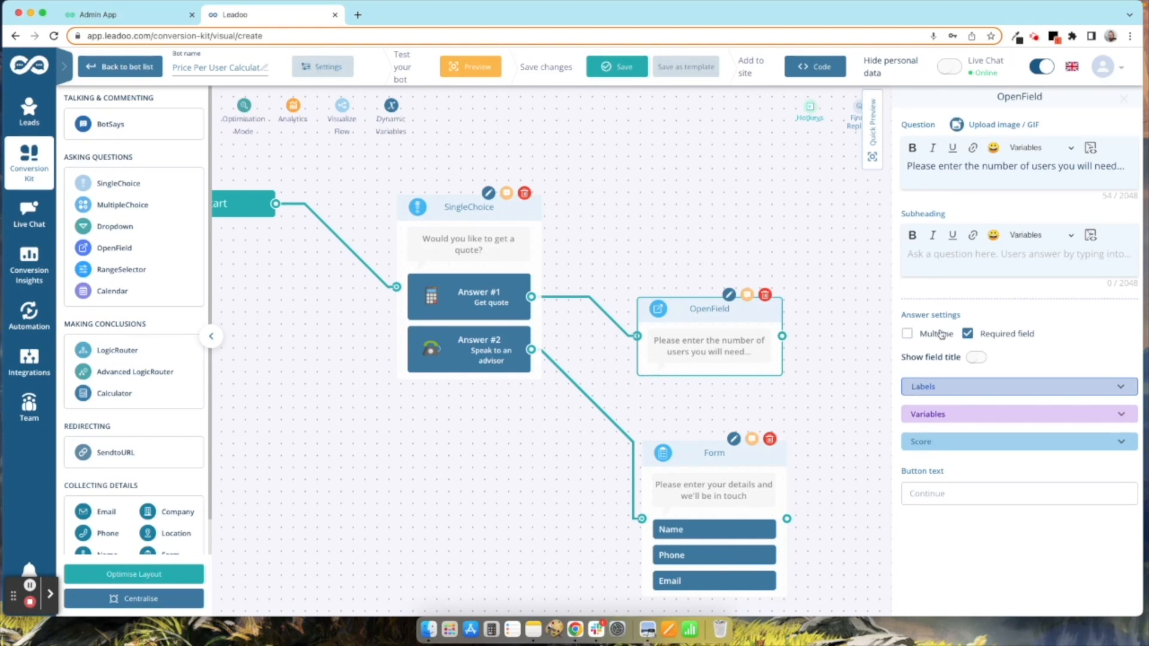
# - Create a dynamic variable for the bot using the saved price-per-user number variable, with a default value of 0
pyautogui.click(982, 416)
pyautogui.click(969, 453)
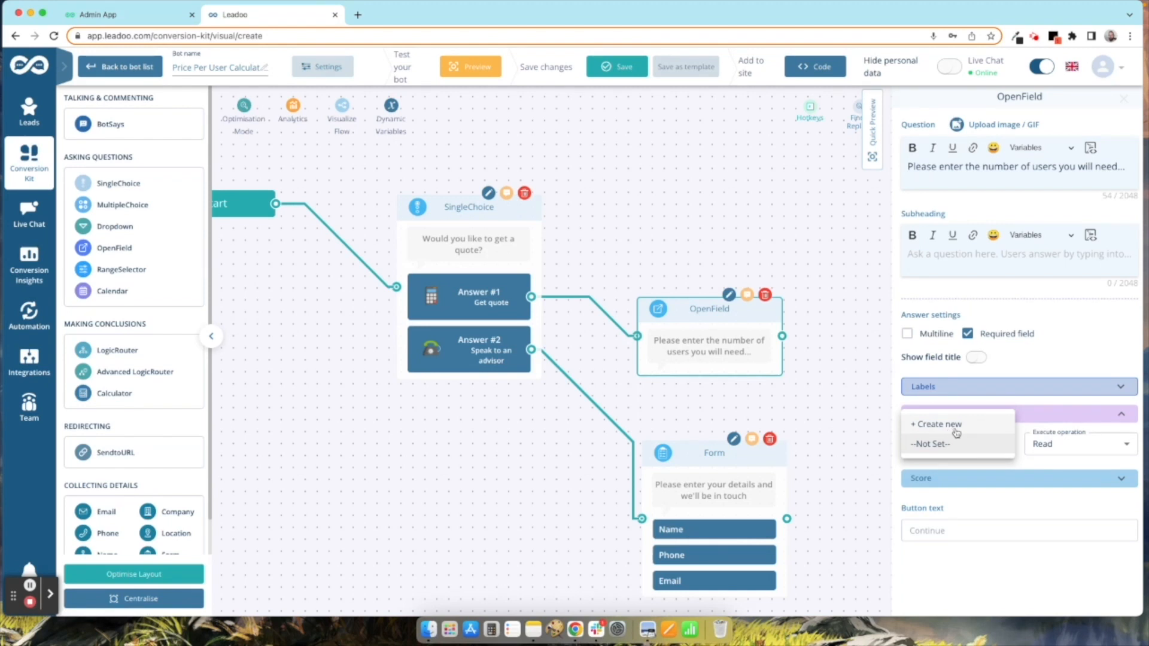
pyautogui.click(950, 432)
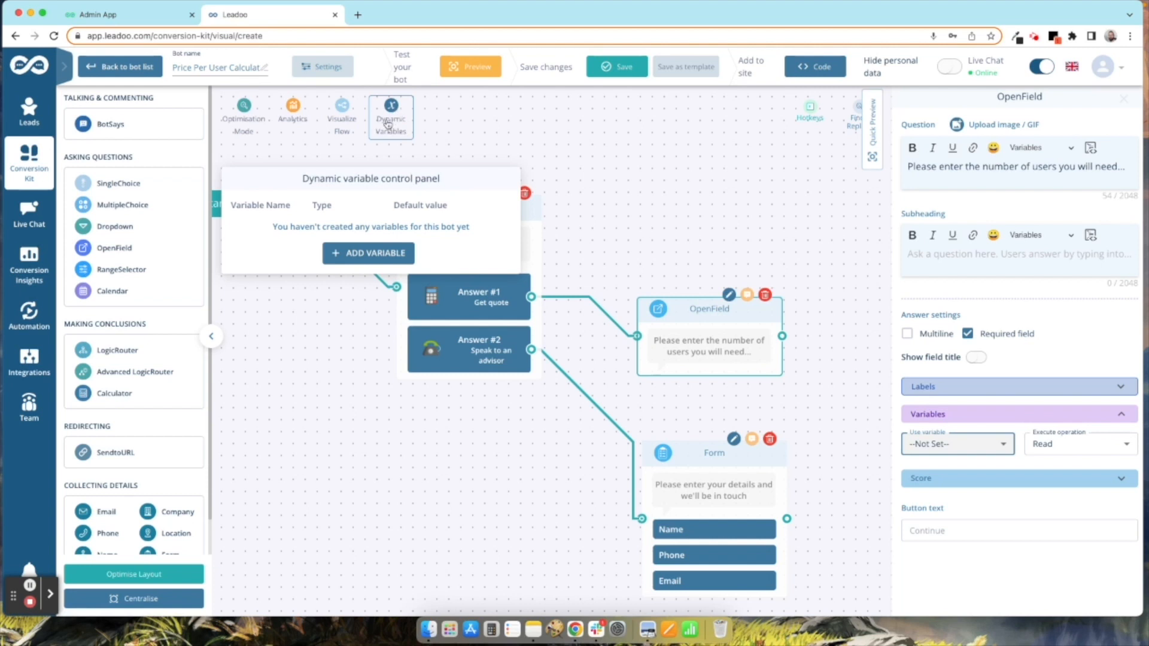
pyautogui.click(387, 253)
pyautogui.click(275, 227)
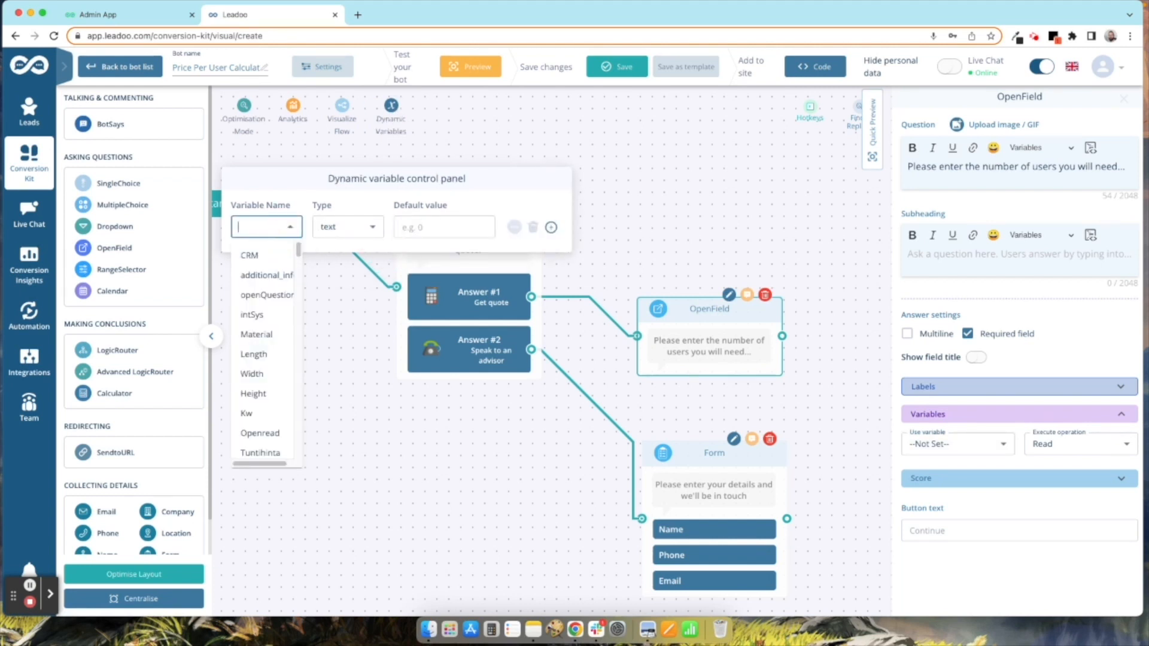
pyautogui.write('Price')
pyautogui.click(262, 260)
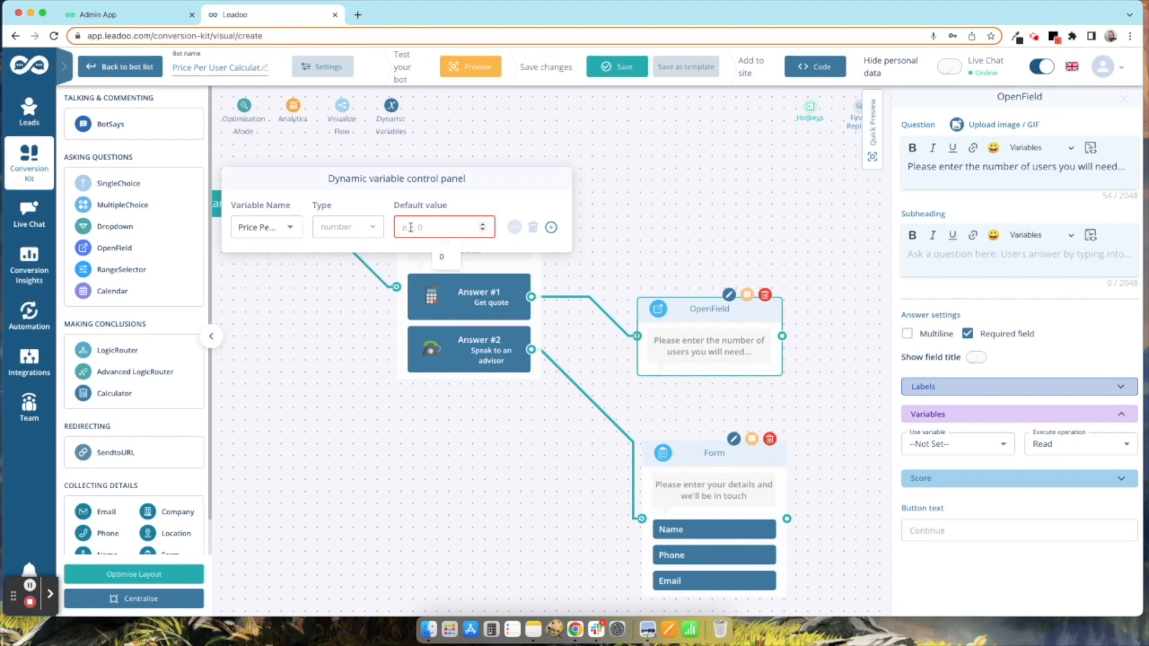
pyautogui.write('0')
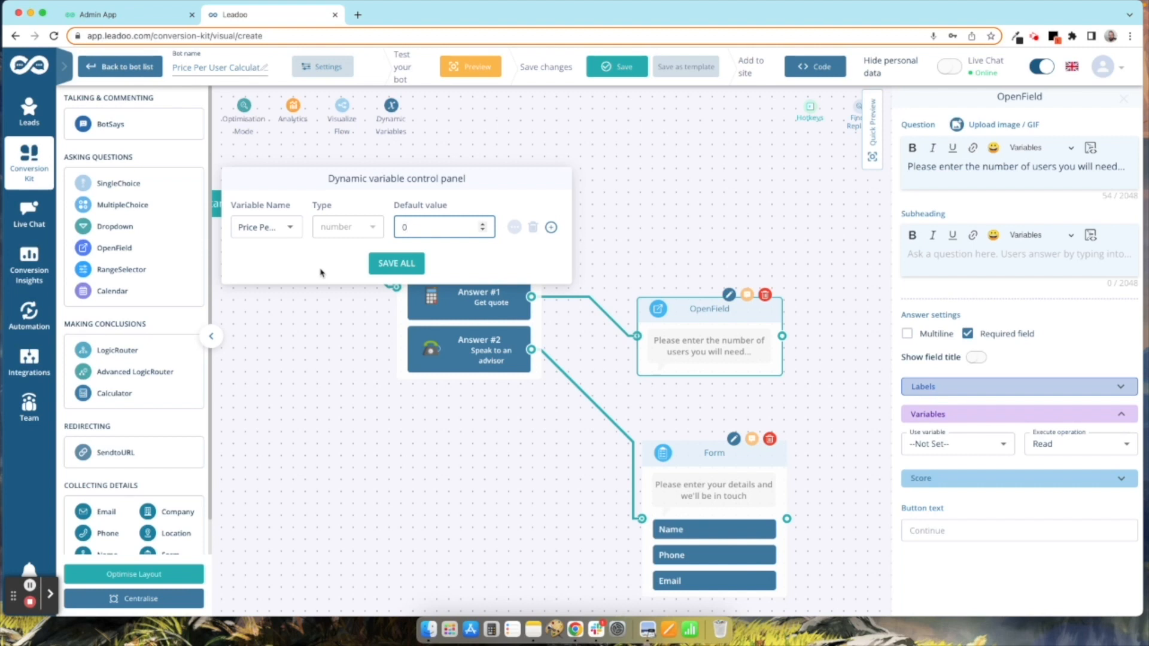
# - Add the saved Total Price number variable to the bot's dynamic variables with a default value of 0 and save them all
pyautogui.click(551, 227)
pyautogui.click(249, 255)
pyautogui.write('Total Users')
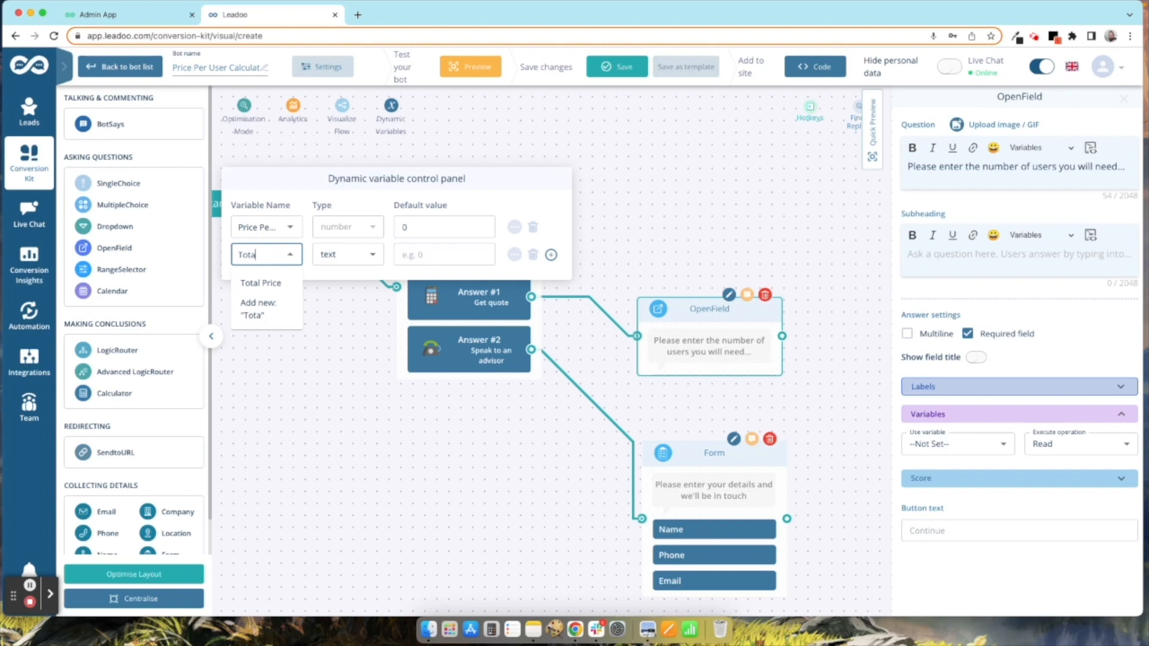
pyautogui.click(264, 292)
pyautogui.click(431, 254)
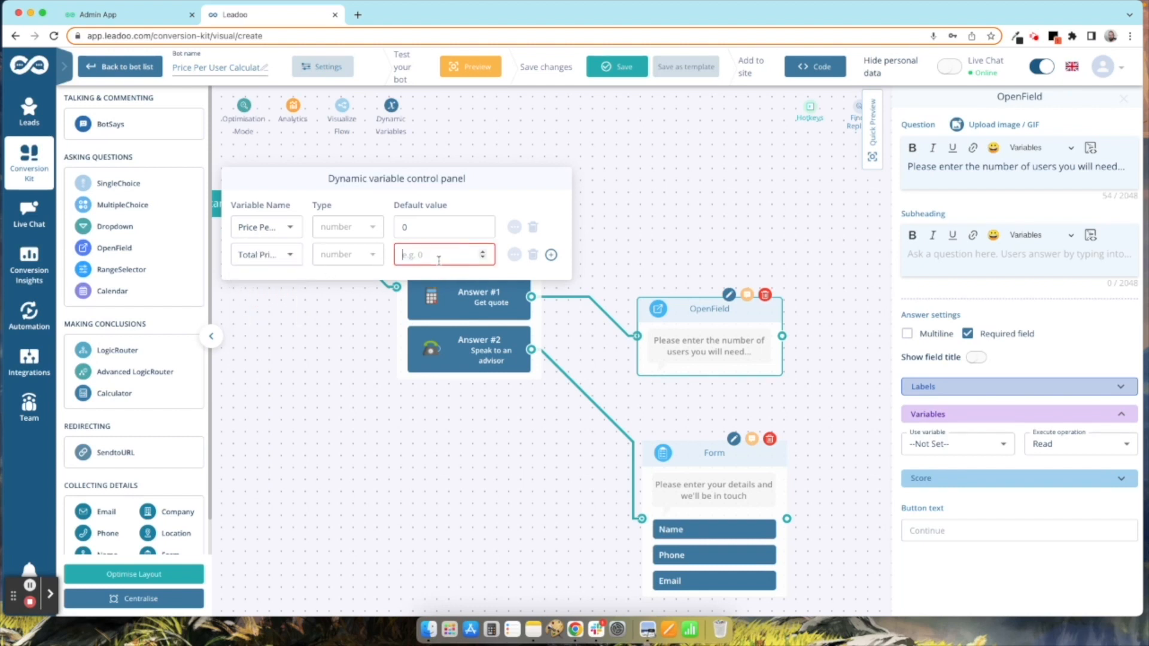
pyautogui.write('0')
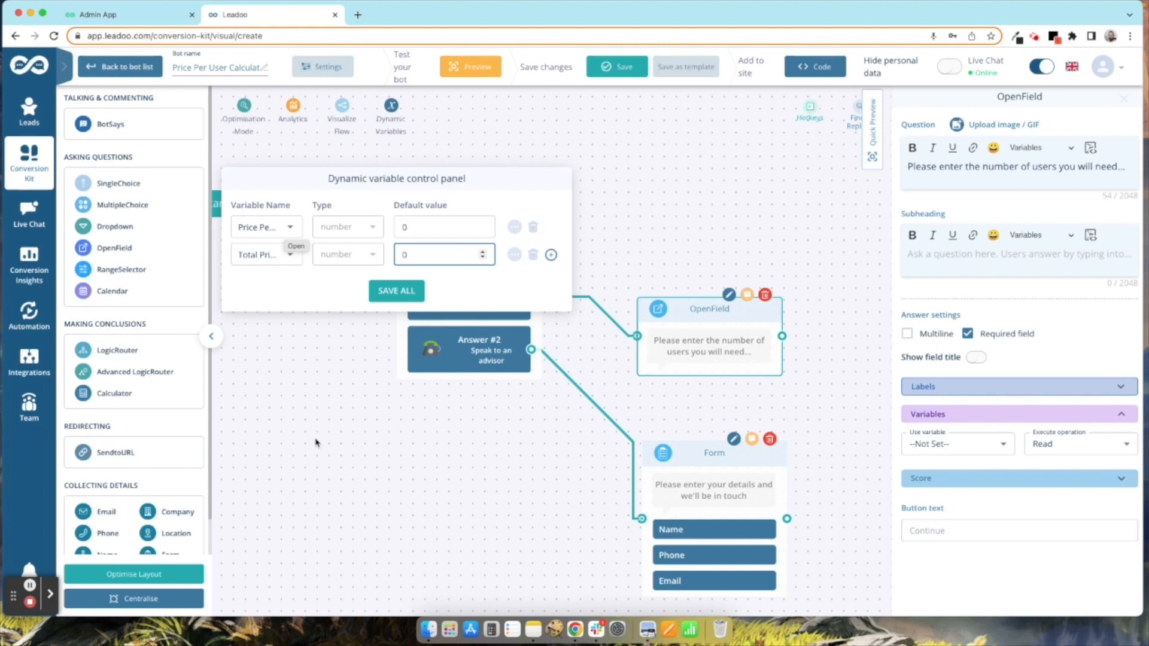
pyautogui.click(406, 292)
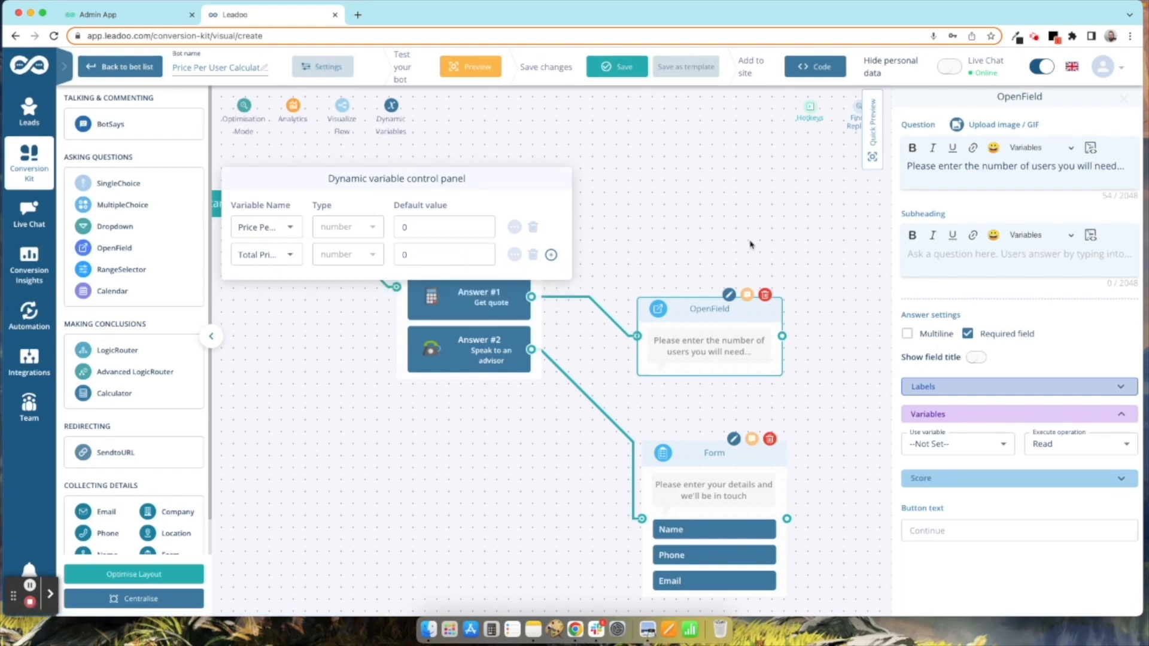
# - Assign the Price Per User variable to the OpenField question with the Read operation
pyautogui.click(751, 244)
pyautogui.click(731, 296)
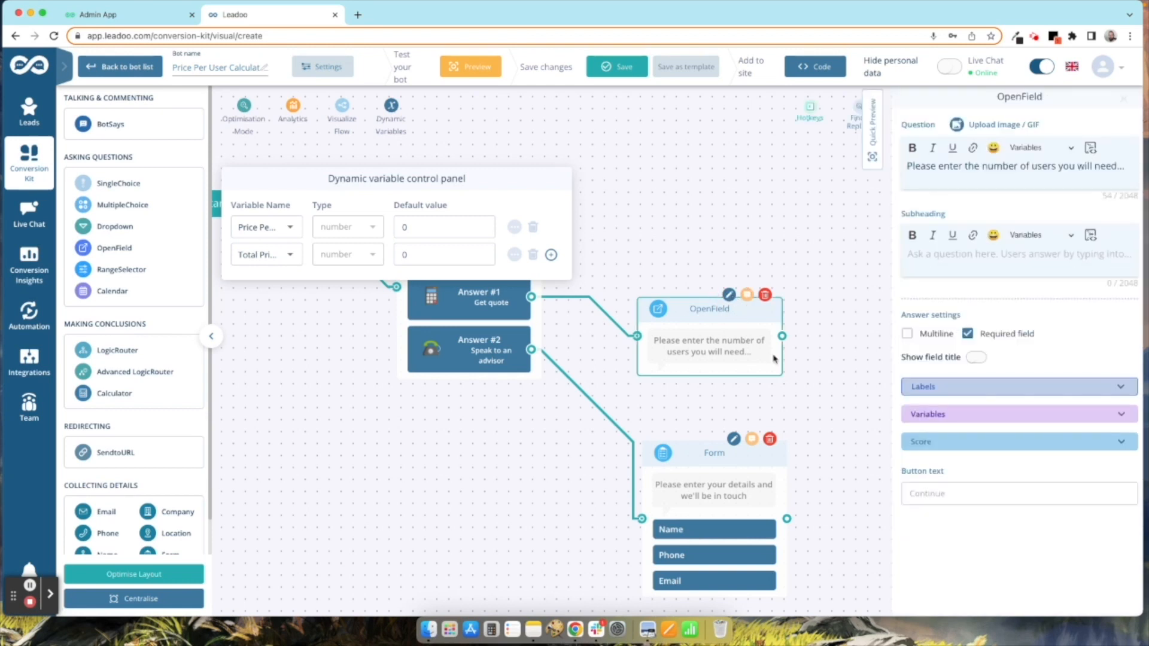
pyautogui.click(410, 137)
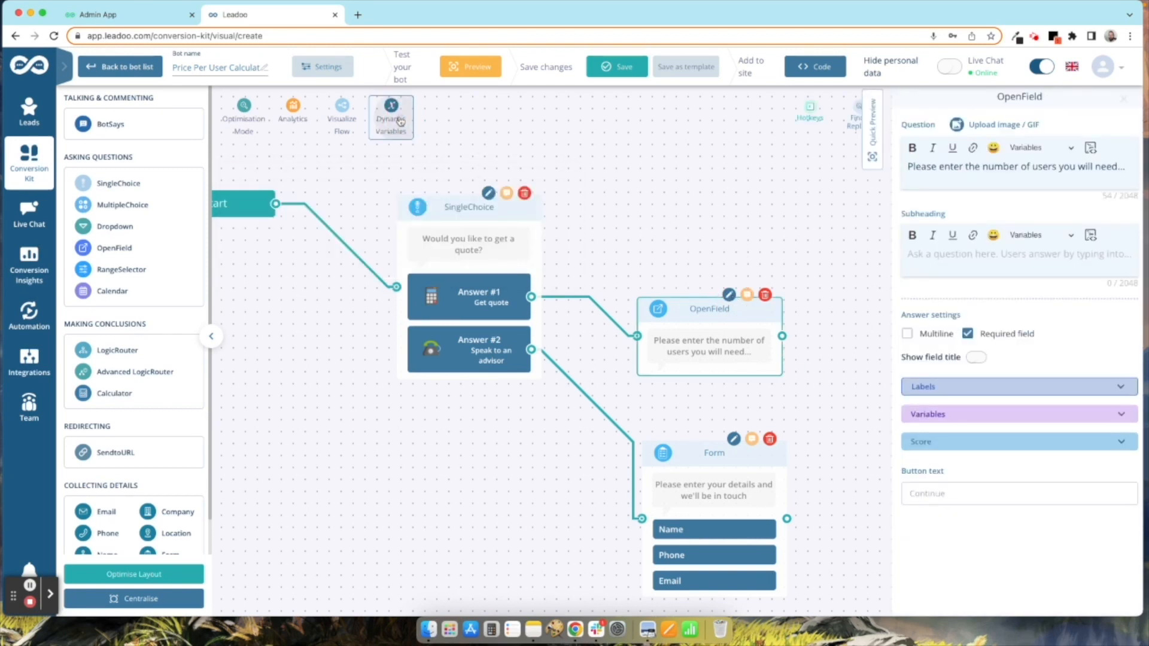
pyautogui.click(980, 416)
pyautogui.click(956, 445)
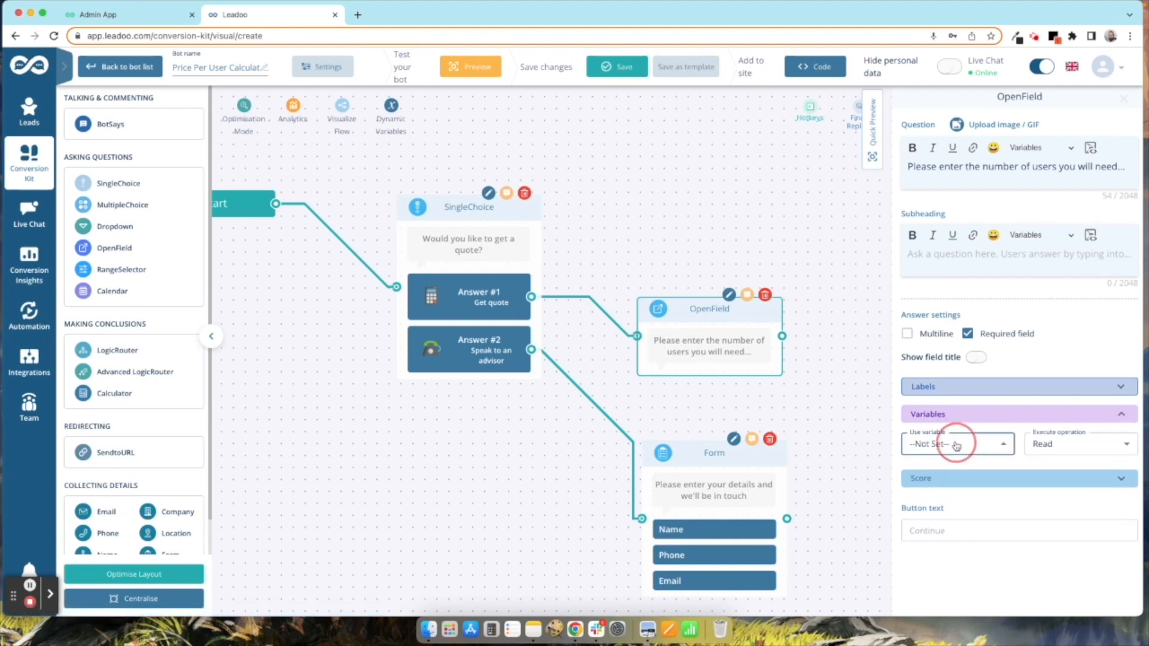
pyautogui.click(950, 470)
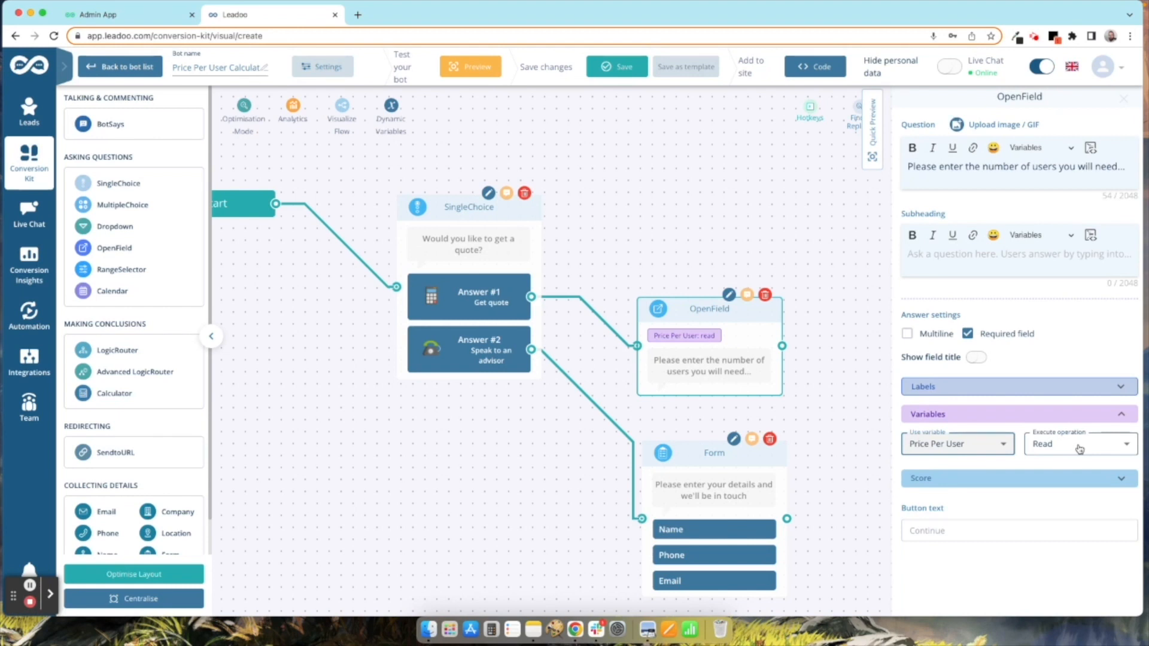
pyautogui.click(1123, 100)
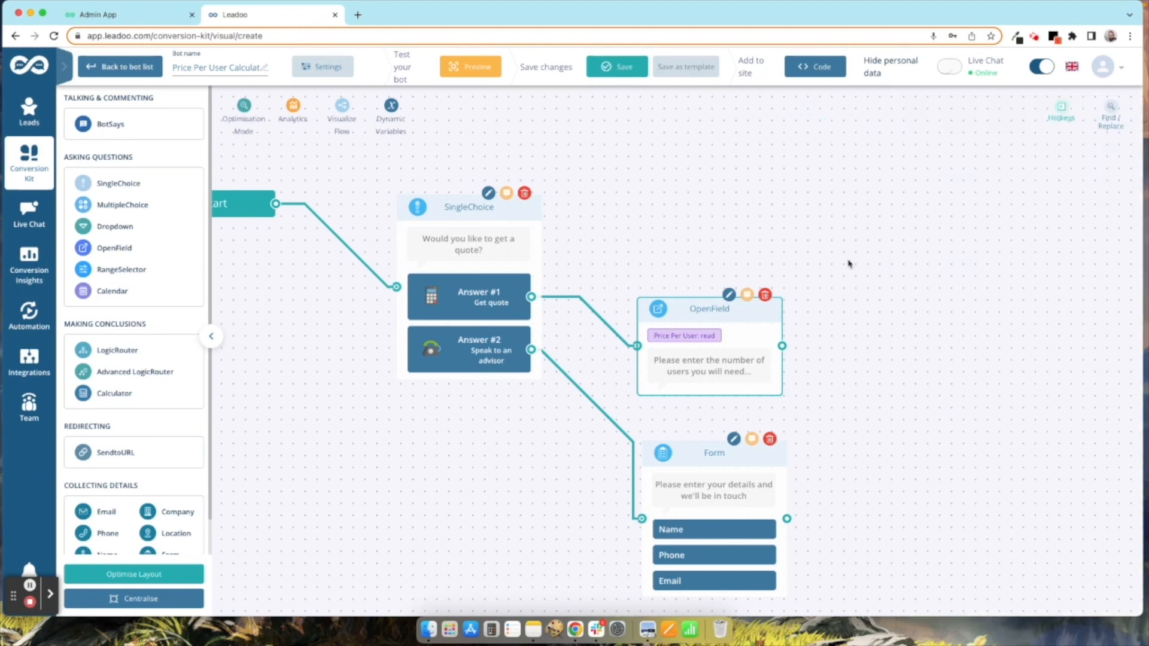
# - Connect a Calculator node to the OpenField and set its equation to Price Per User * 20
pyautogui.moveTo(782, 346); pyautogui.dragTo(891, 345)
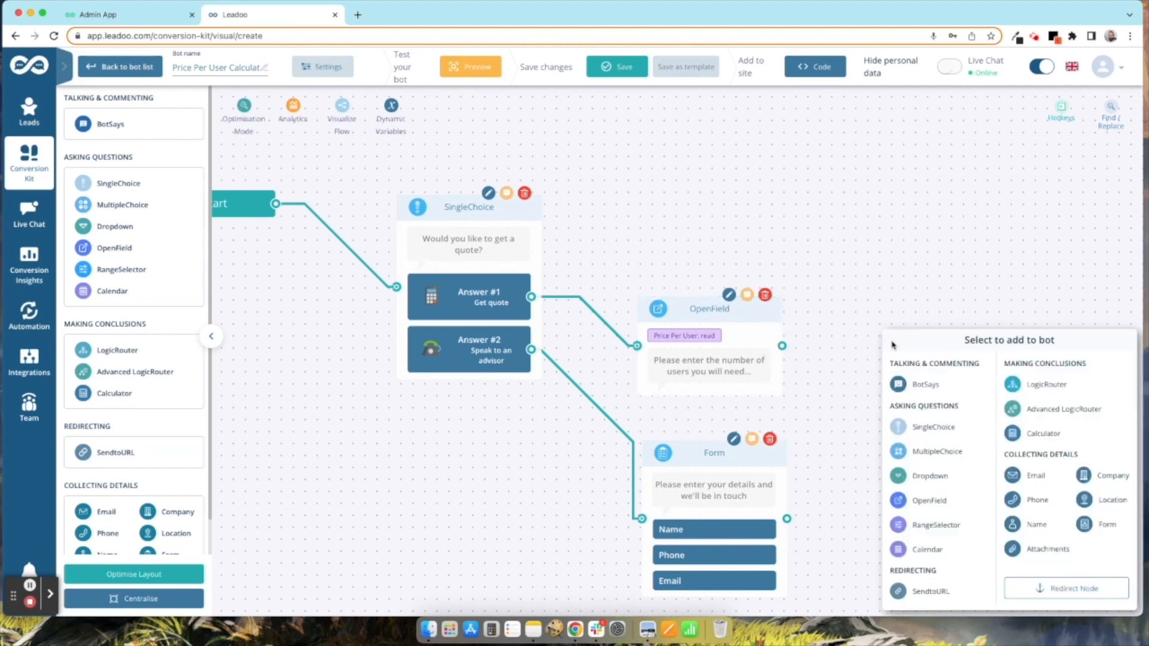
pyautogui.click(1044, 434)
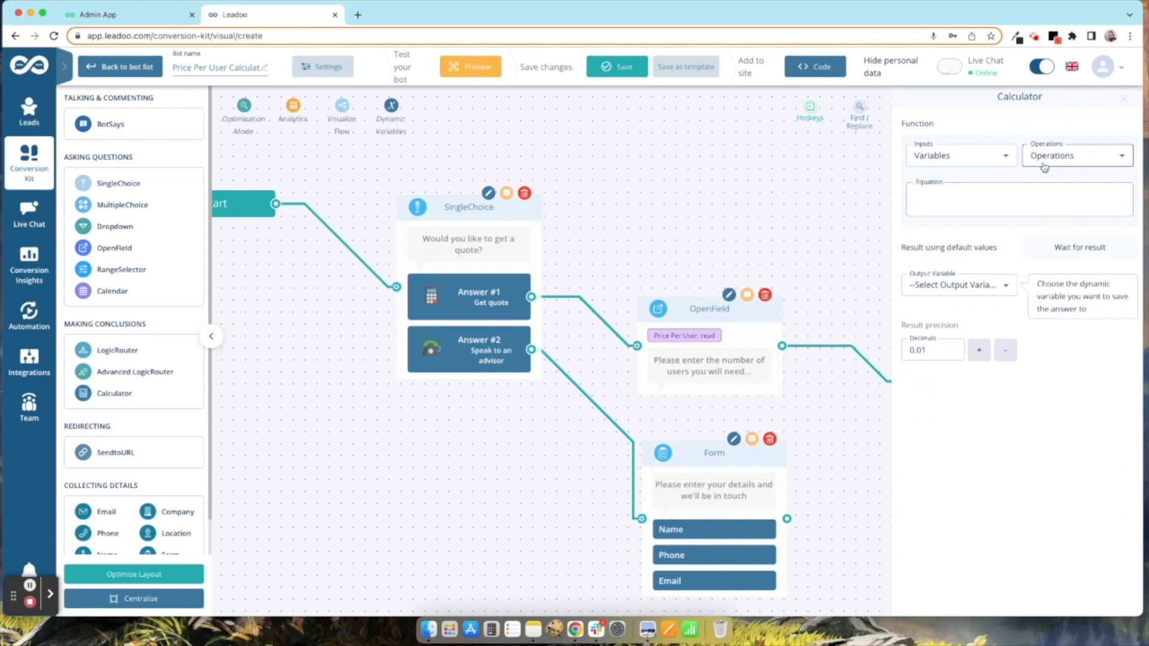
pyautogui.click(977, 155)
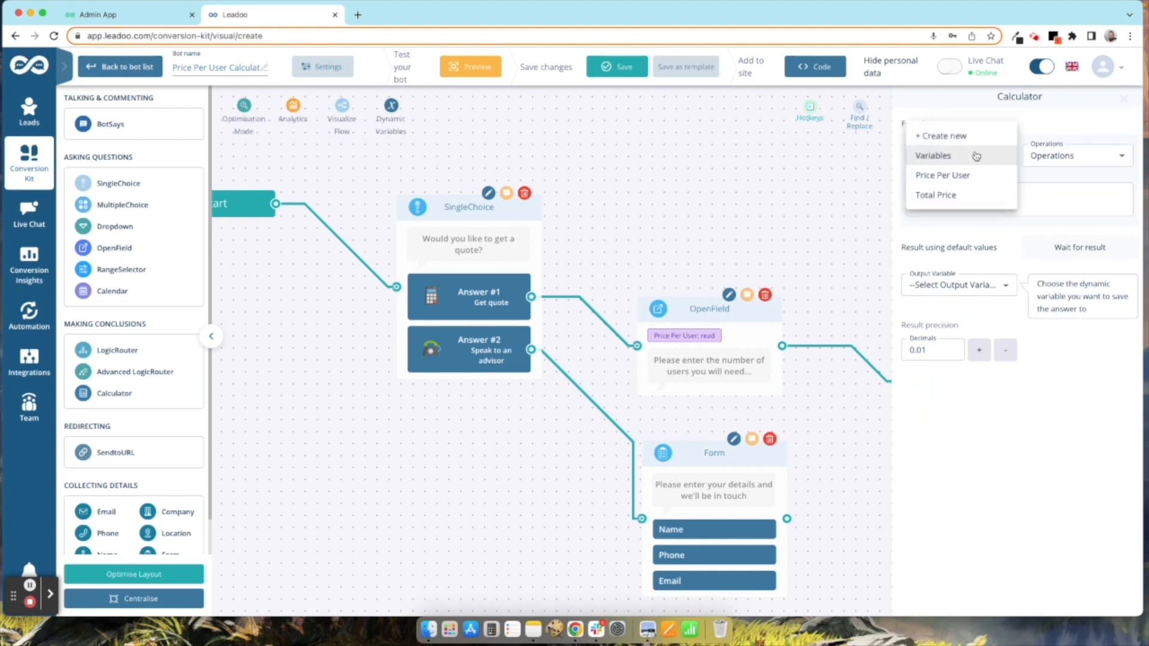
pyautogui.click(1041, 121)
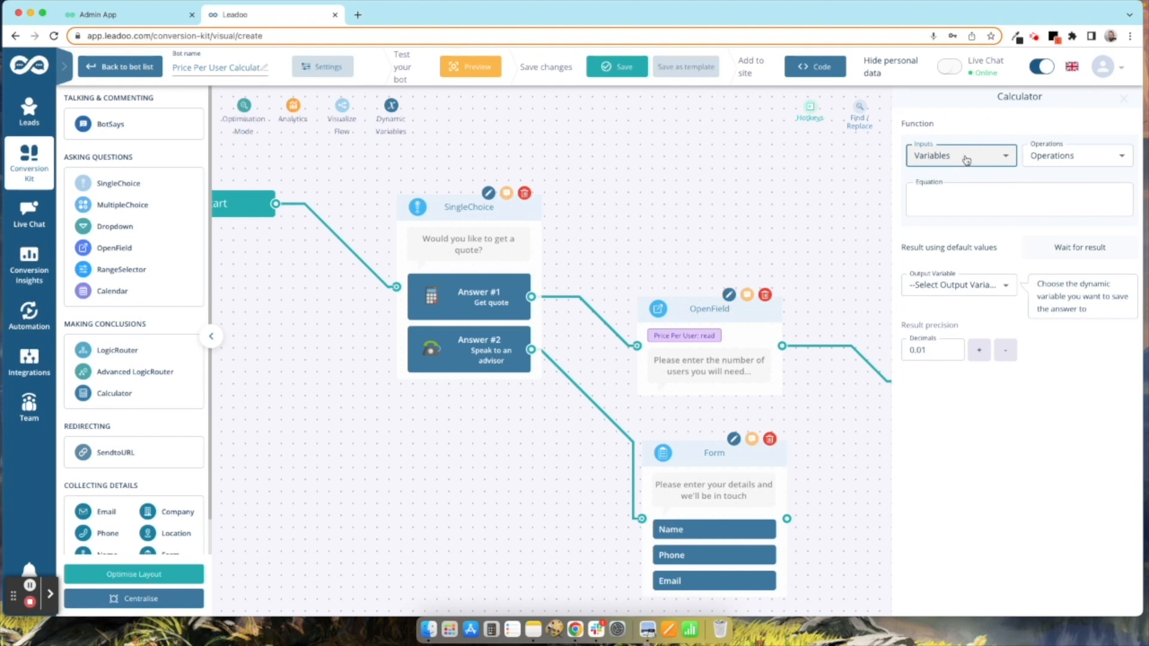
pyautogui.click(965, 190)
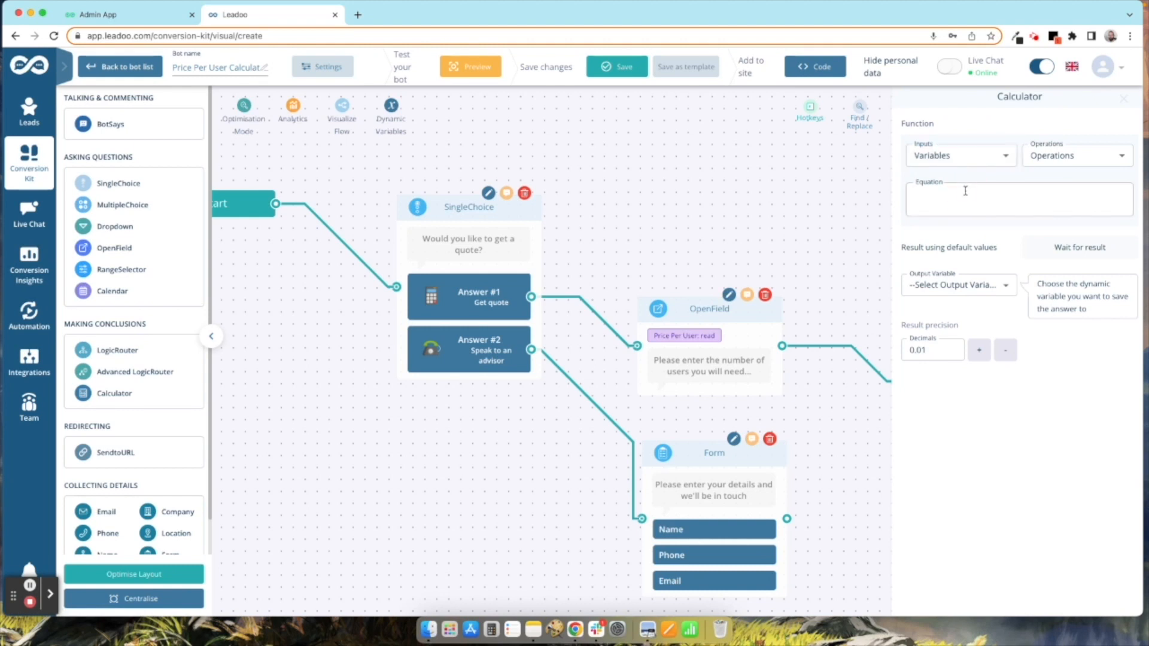
pyautogui.write('price')
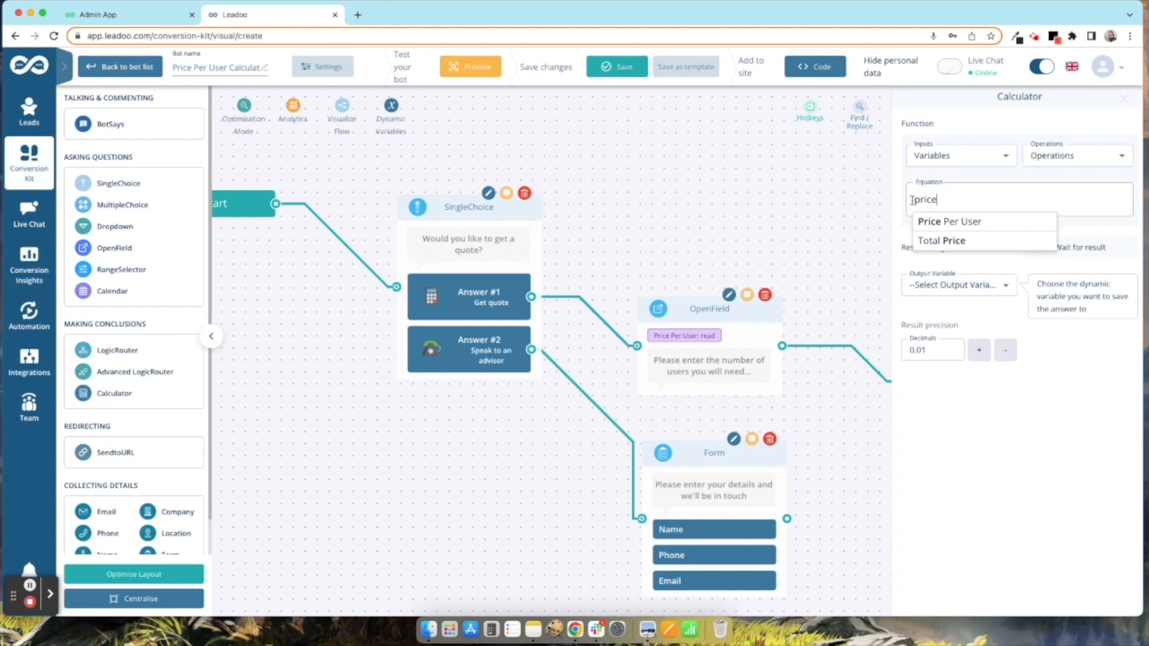
pyautogui.click(957, 224)
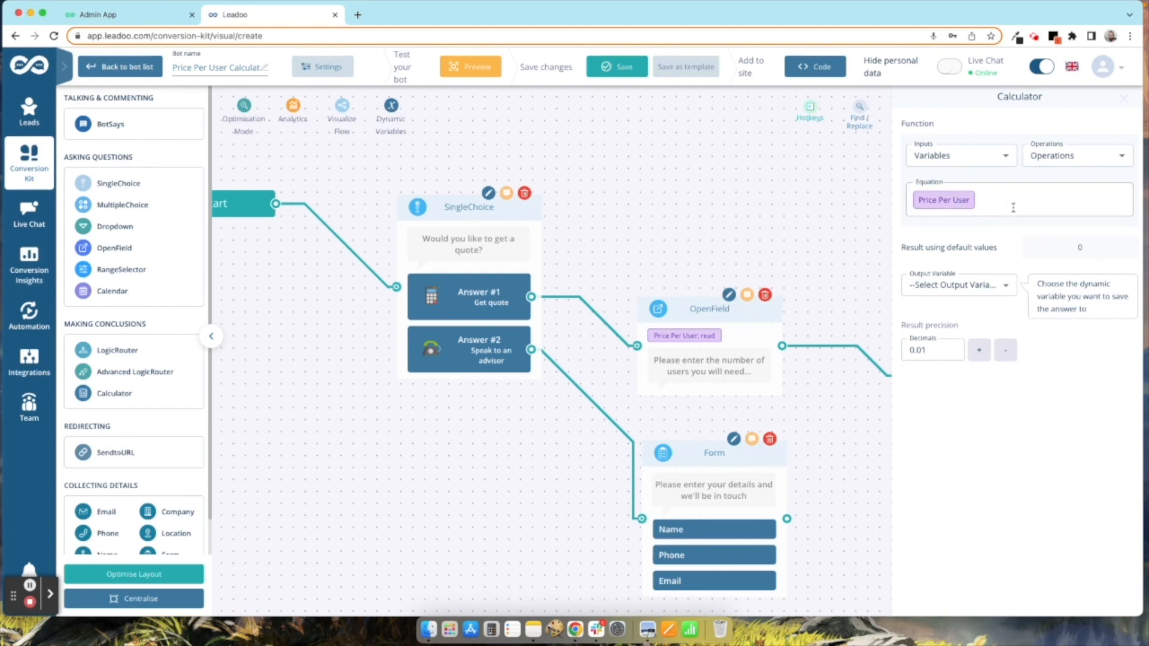
pyautogui.click(1049, 155)
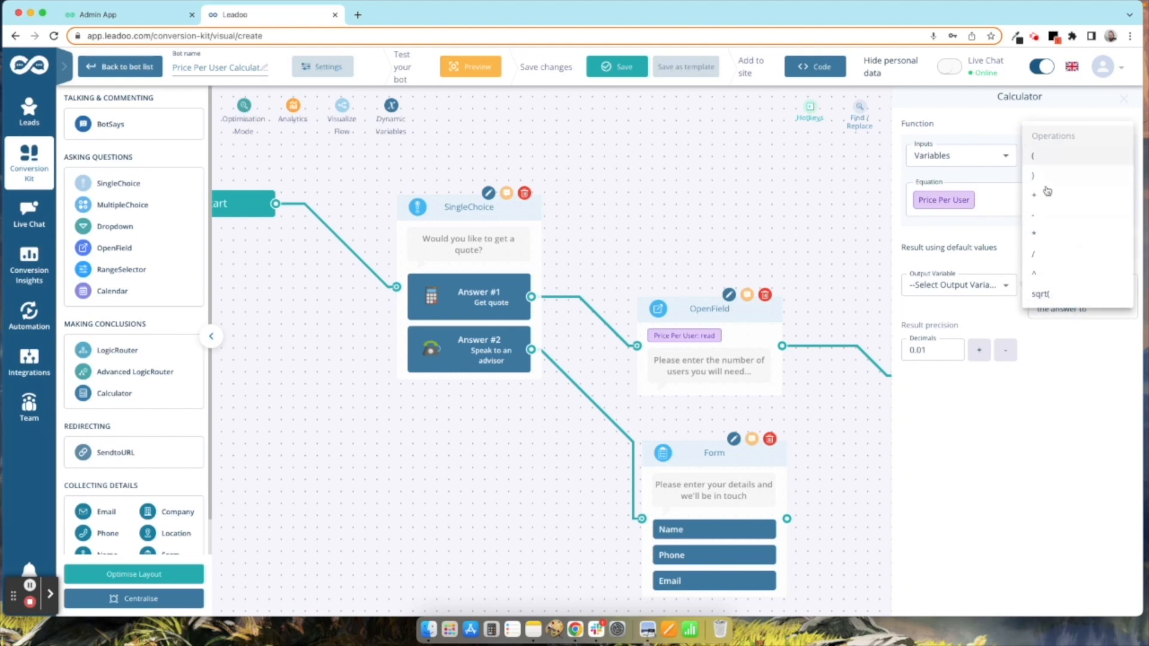
pyautogui.click(1038, 237)
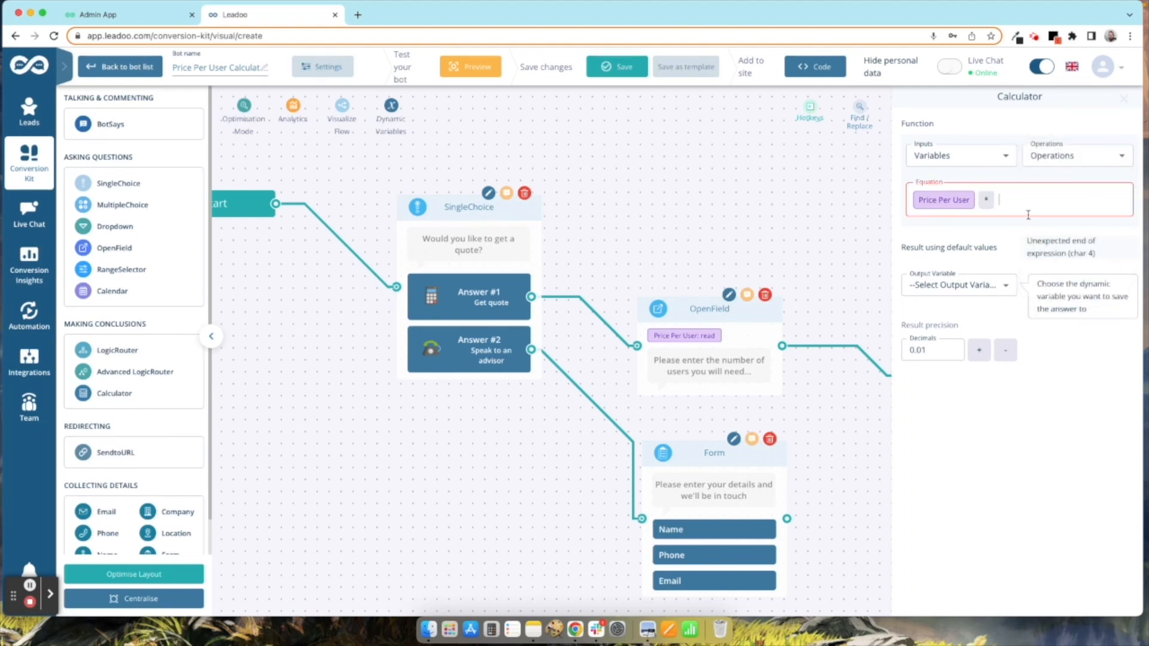
pyautogui.write('20')
pyautogui.press('Return')
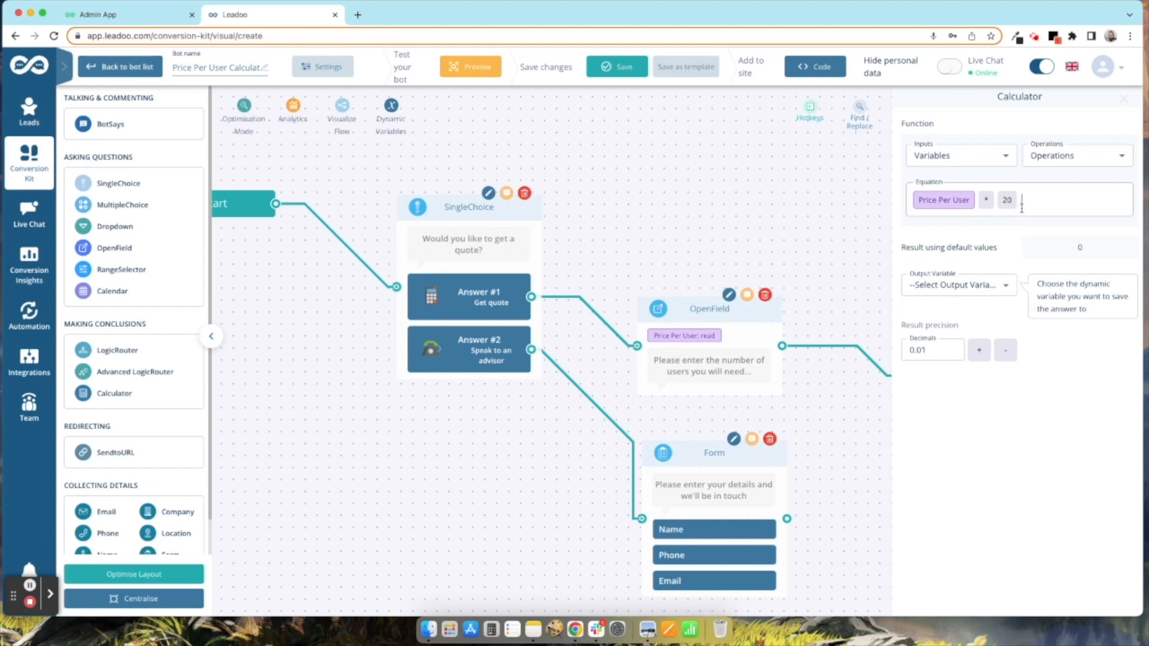
# - Set the calculator's output variable to Total Price and line the node up with the OpenField
pyautogui.click(976, 287)
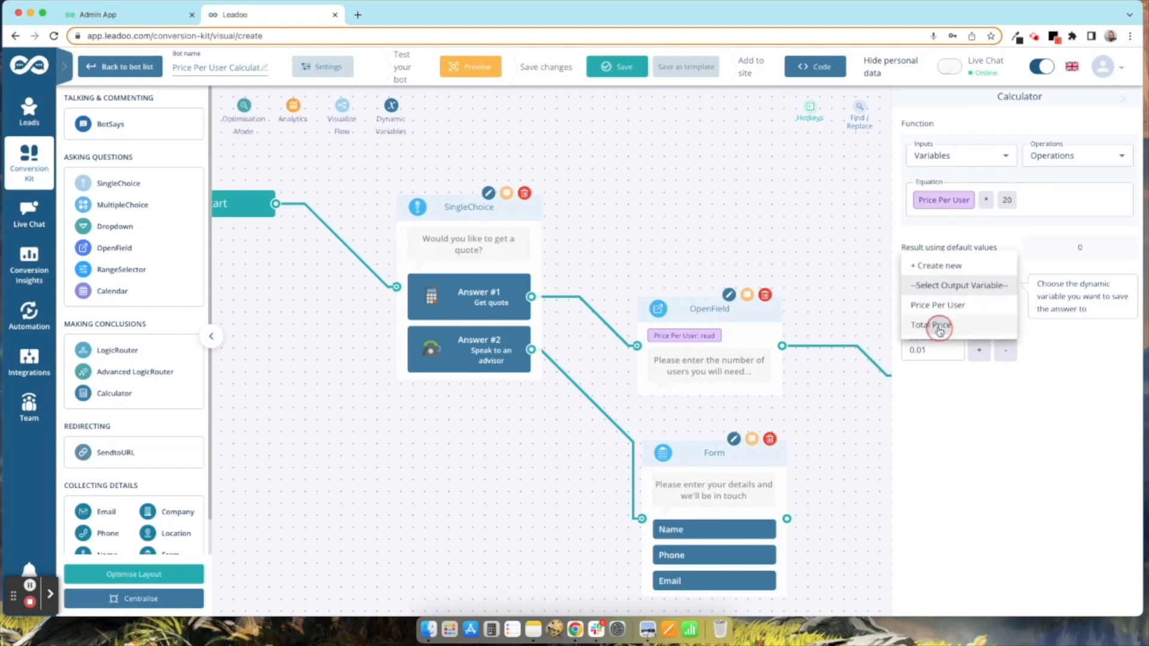
pyautogui.click(937, 327)
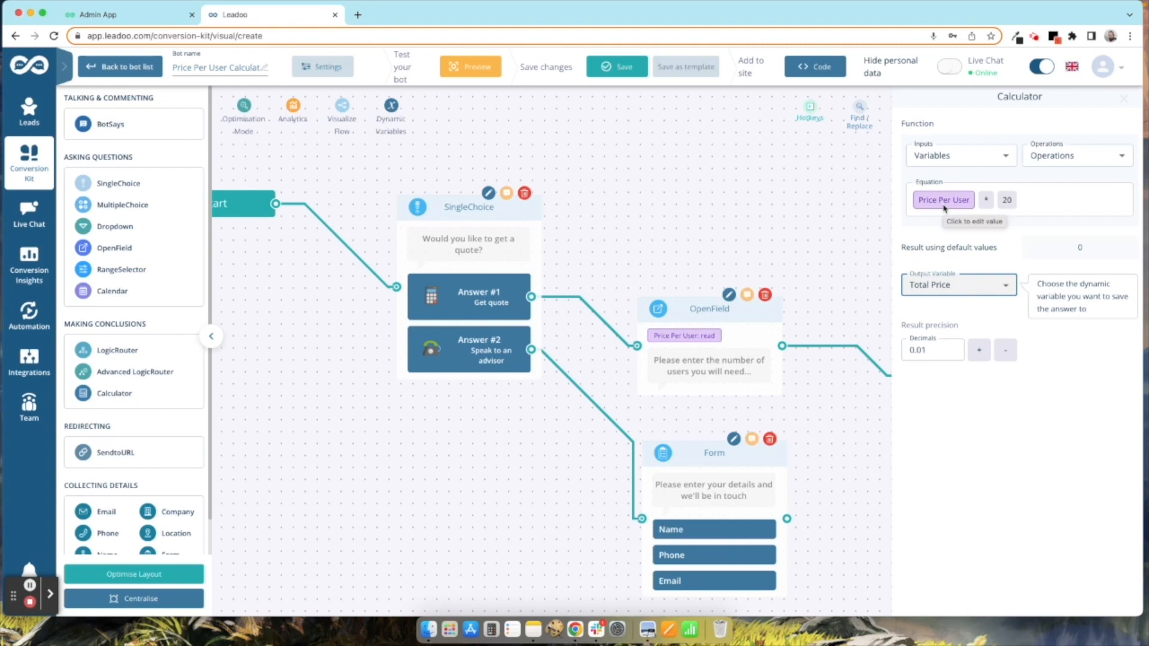
pyautogui.click(1122, 100)
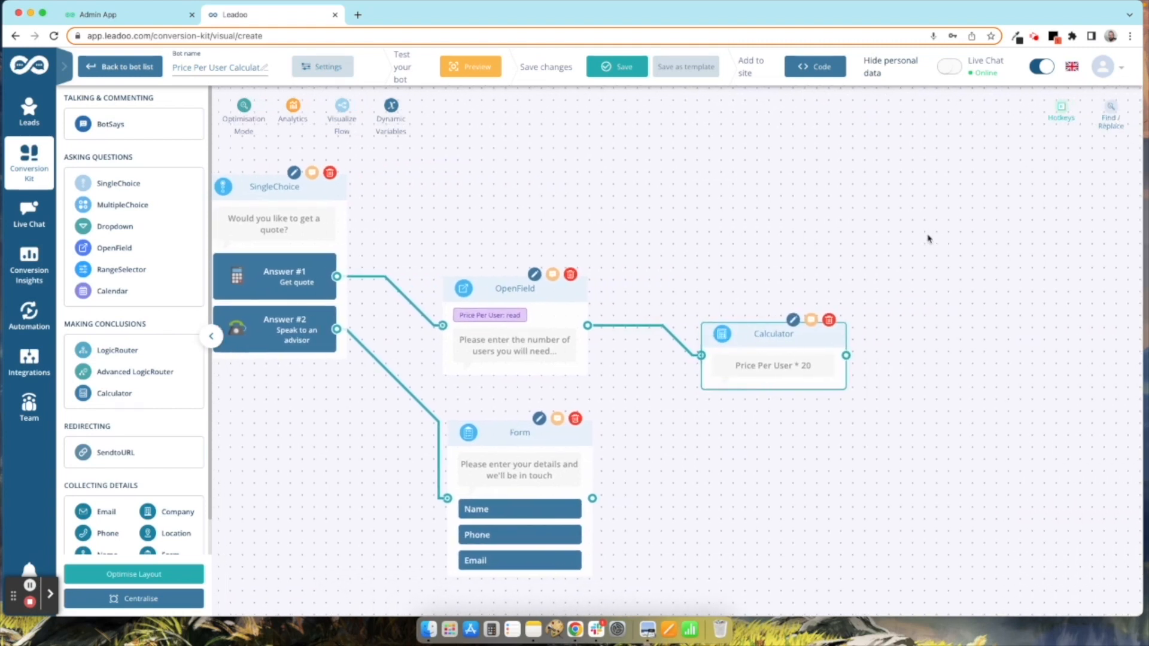
pyautogui.click(738, 325)
pyautogui.click(835, 345)
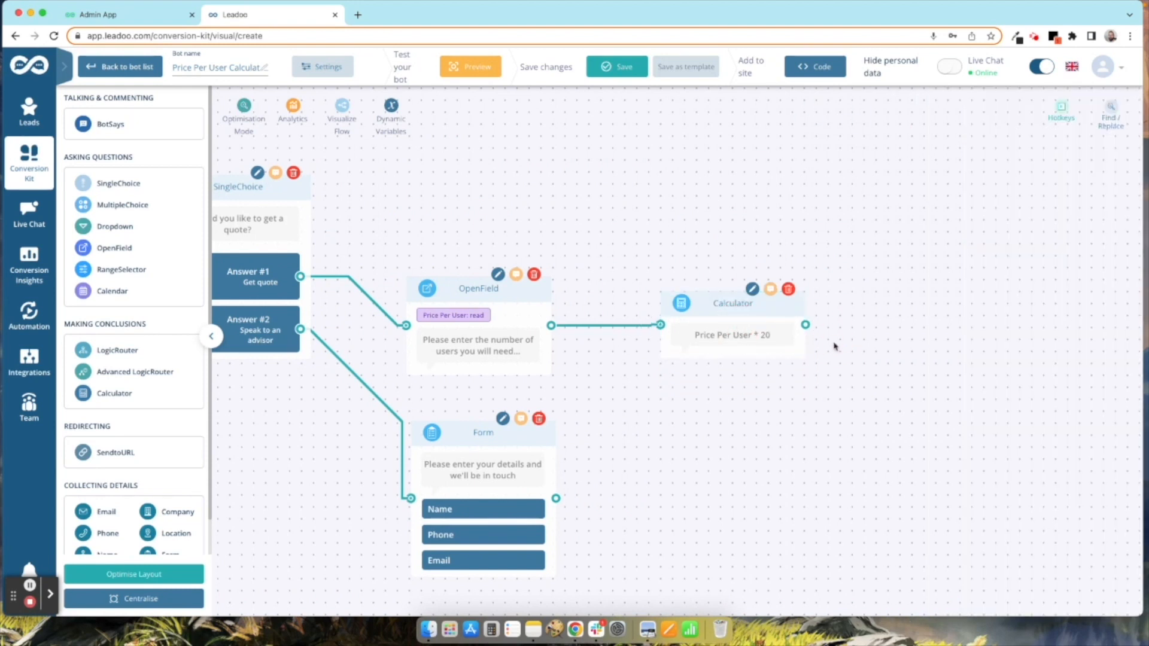
# - Connect a BotSays node to the Calculator with the message "Thanks! Your total price woould be" followed by the Total Price variable
pyautogui.moveTo(805, 325); pyautogui.dragTo(960, 326)
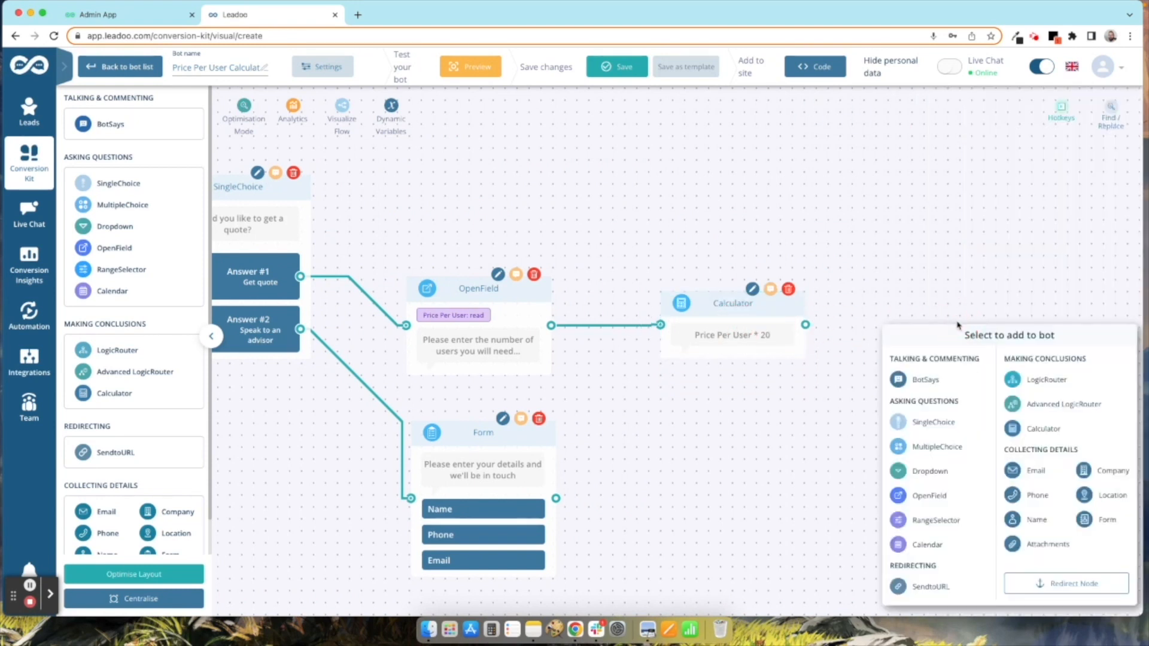
pyautogui.click(925, 380)
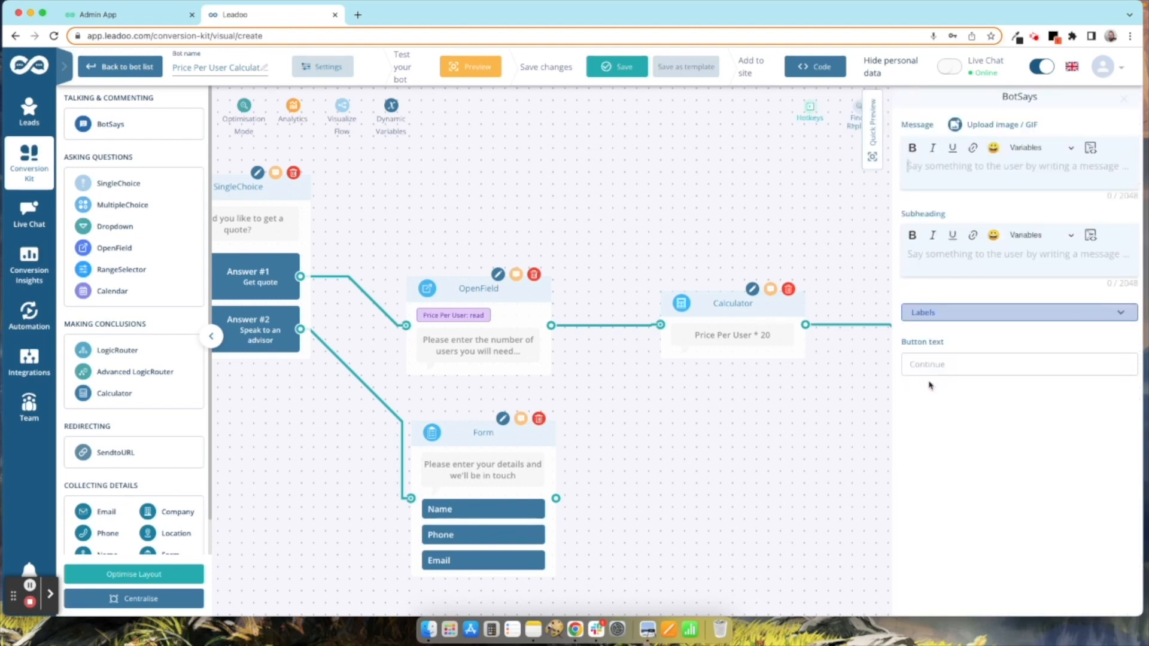
pyautogui.write('Thanks! Your ')
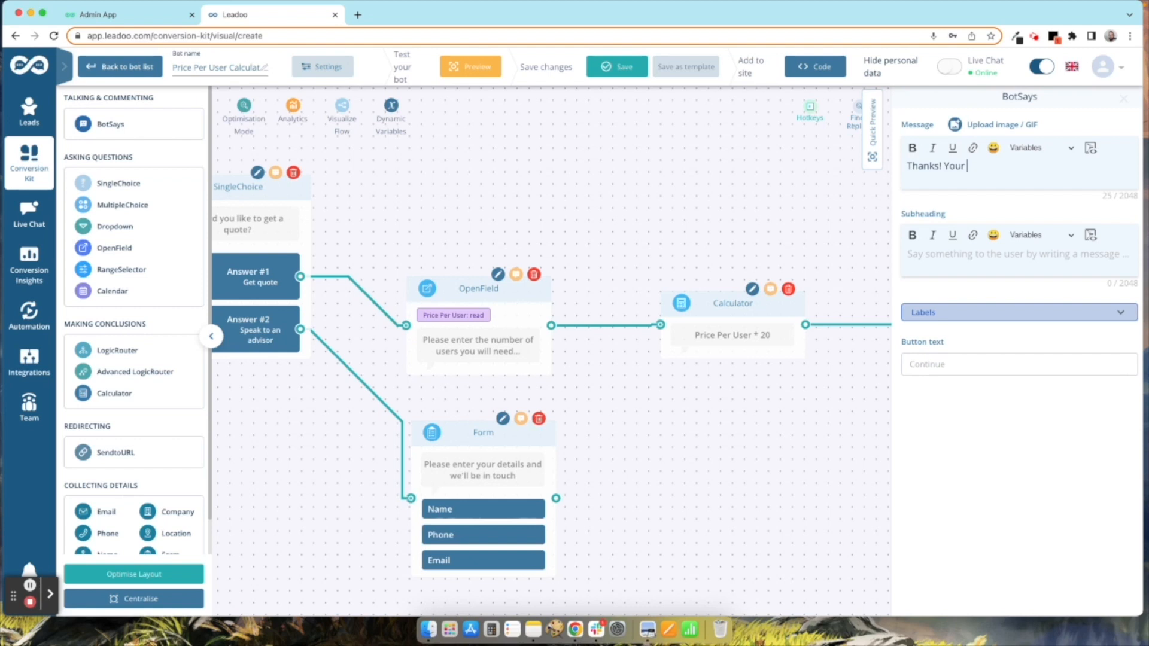
pyautogui.write('total price w0ould be')
pyautogui.press('BackSpace')
pyautogui.write('o')
pyautogui.click(1062, 149)
pyautogui.click(1040, 190)
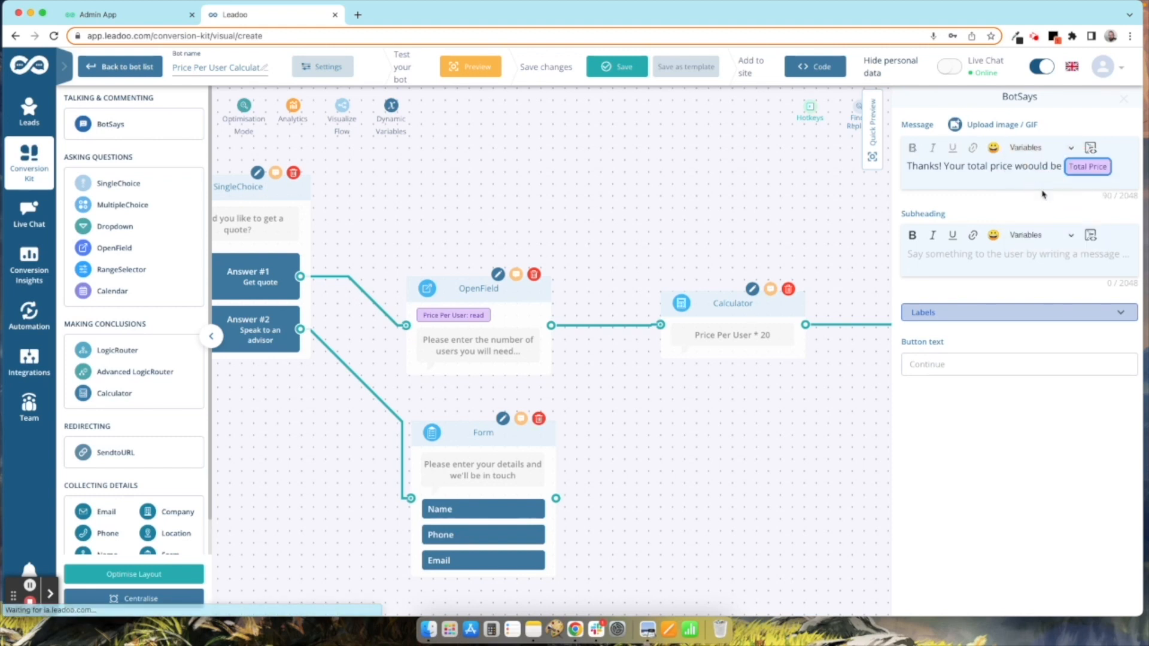
pyautogui.click(1128, 166)
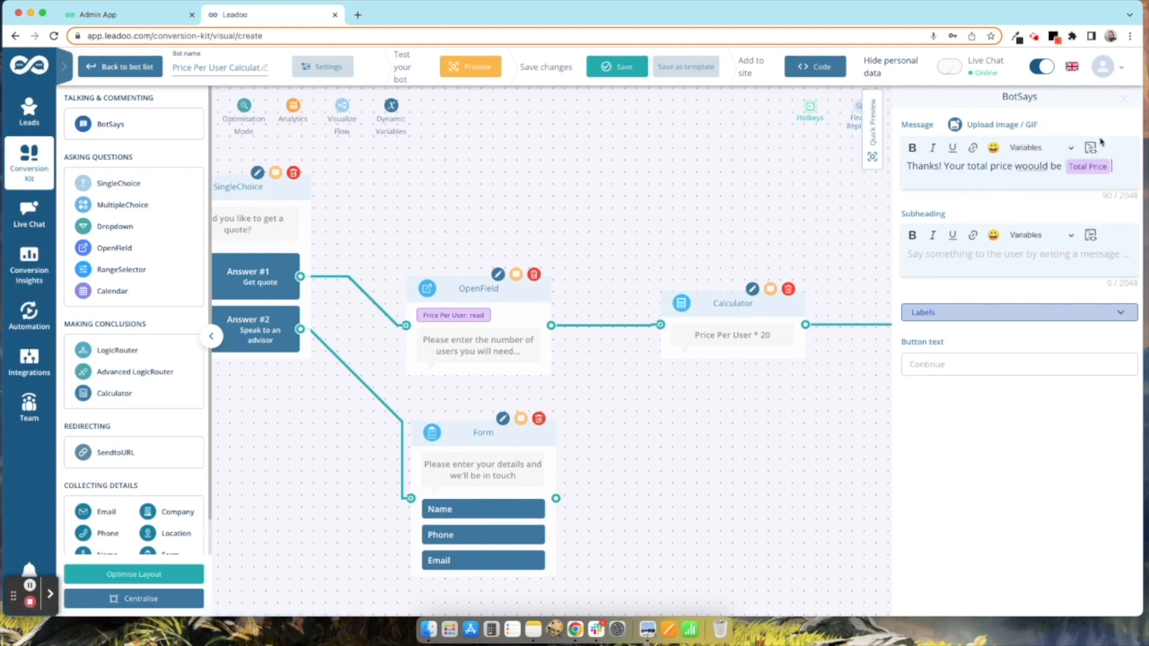
pyautogui.click(1124, 98)
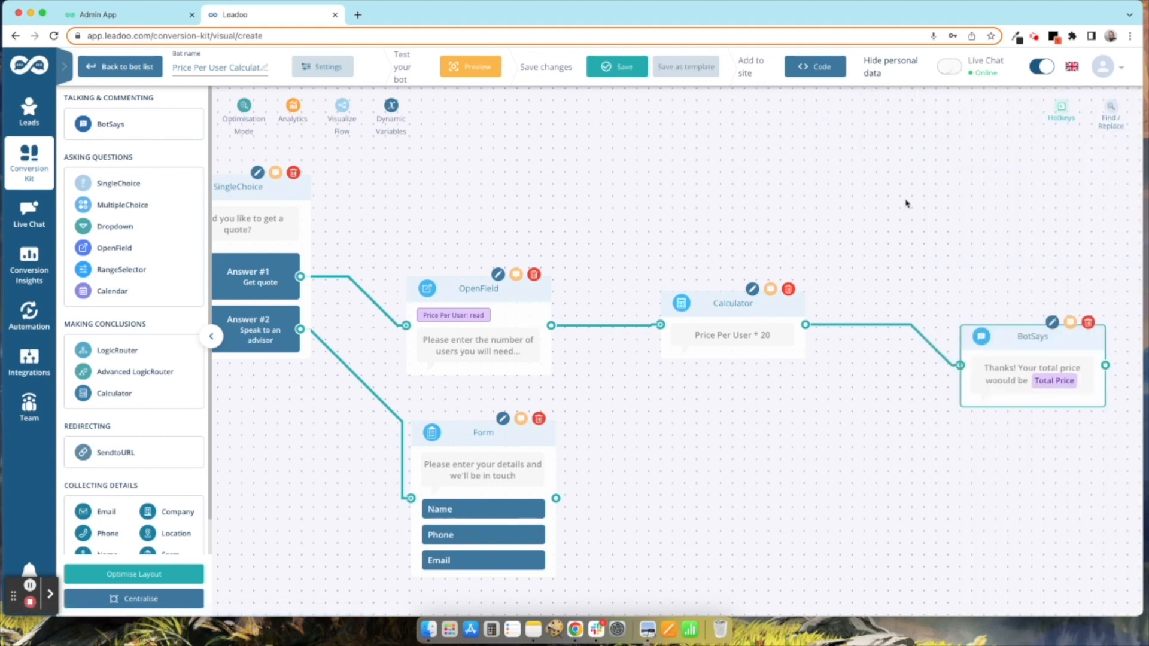
# - Save the price-per-user calculator bot
pyautogui.click(616, 71)
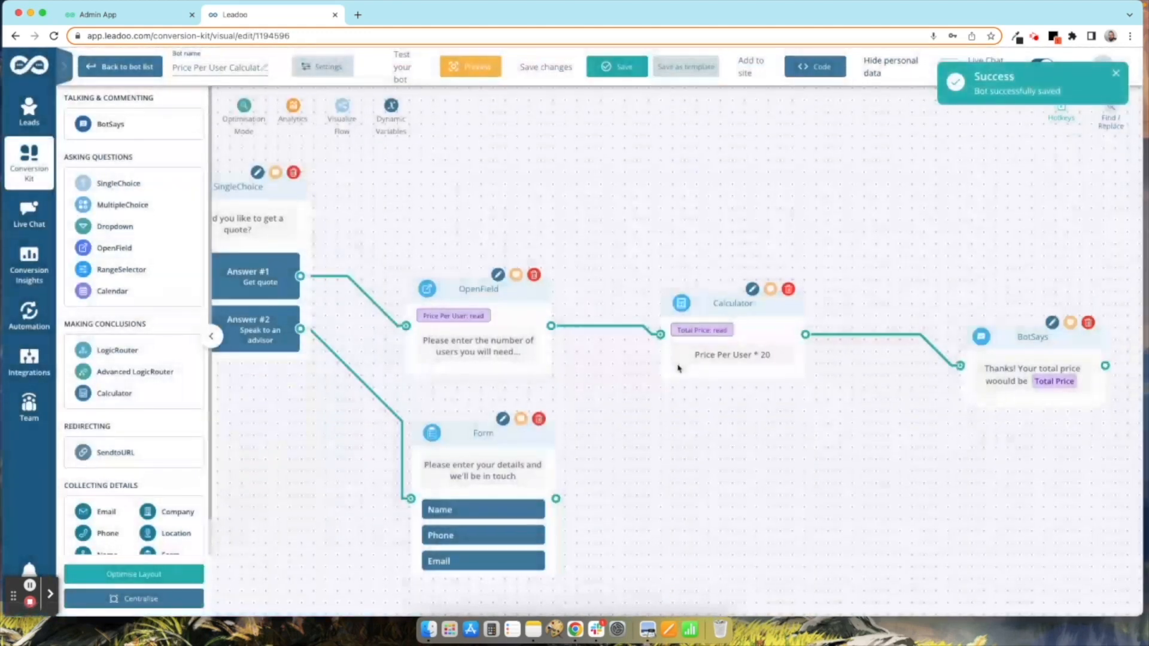
pyautogui.hscroll(3, 828, 456)
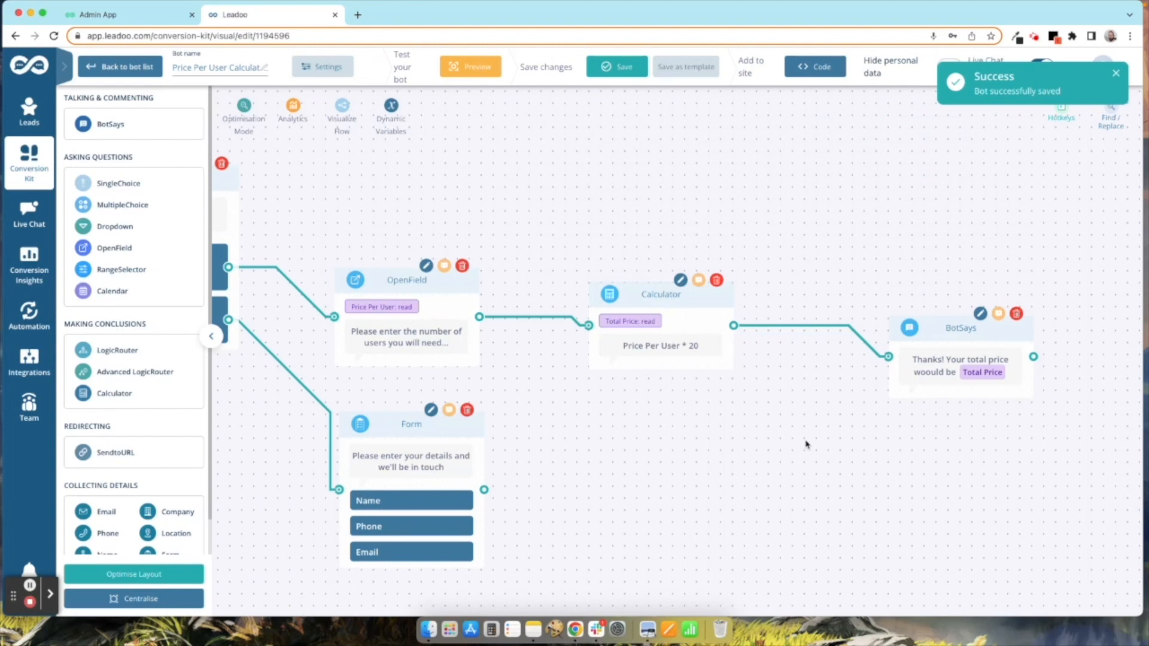
pyautogui.hscroll(5, 758, 422)
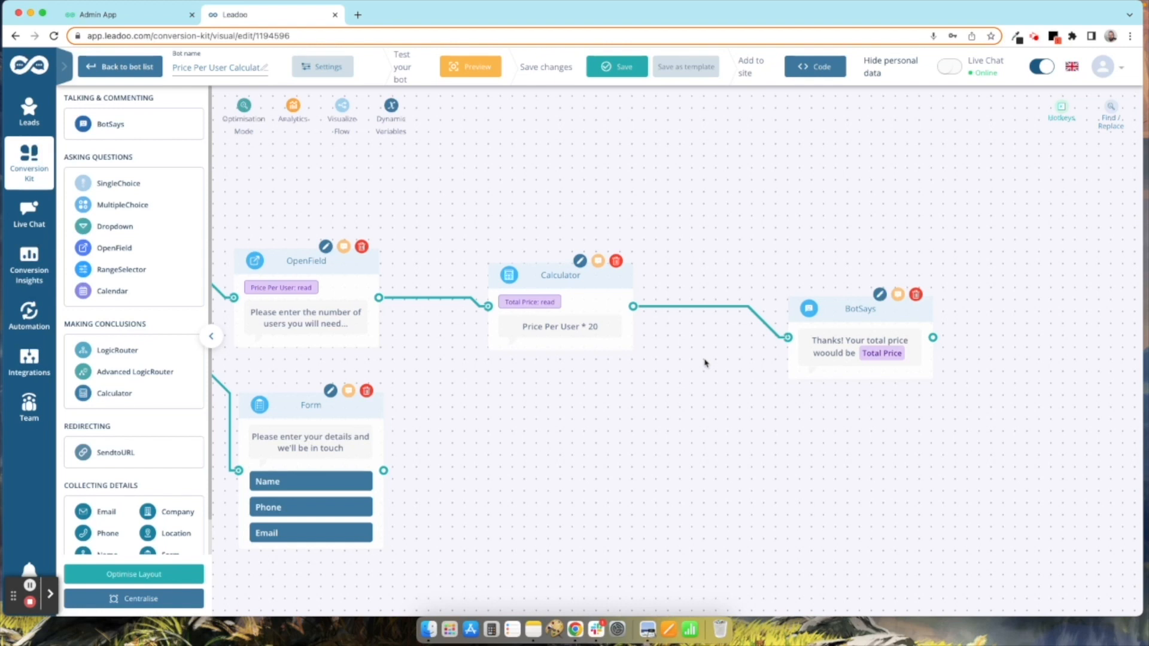
pyautogui.moveTo(633, 307); pyautogui.dragTo(505, 402)
pyautogui.click(468, 404)
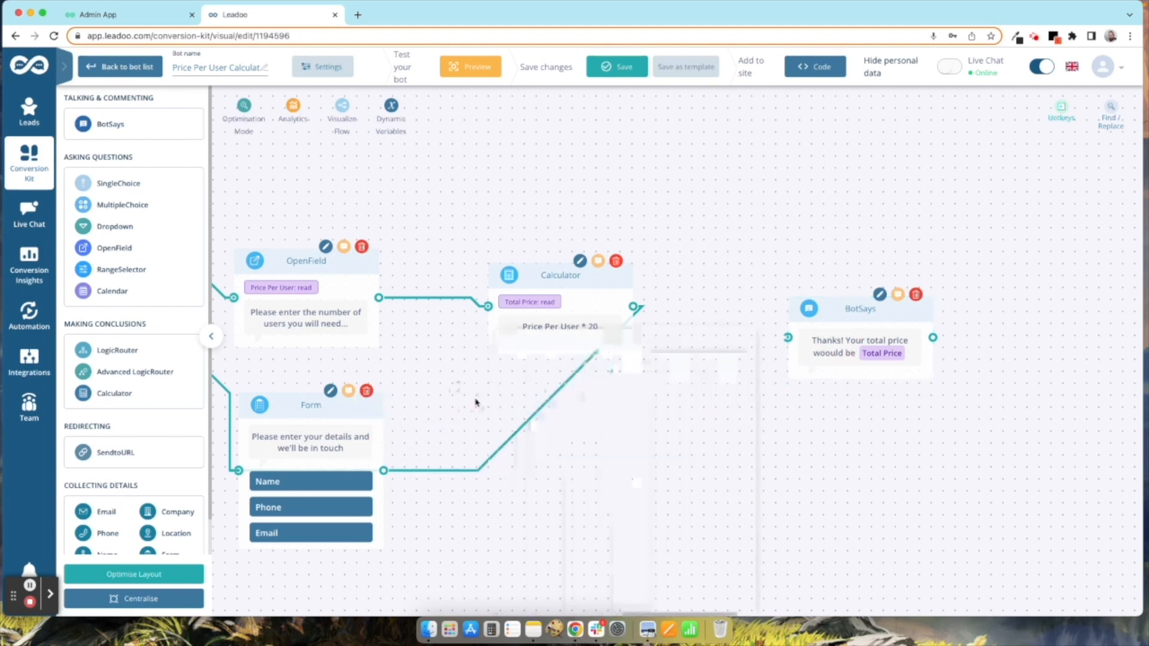
pyautogui.moveTo(633, 306); pyautogui.dragTo(691, 335)
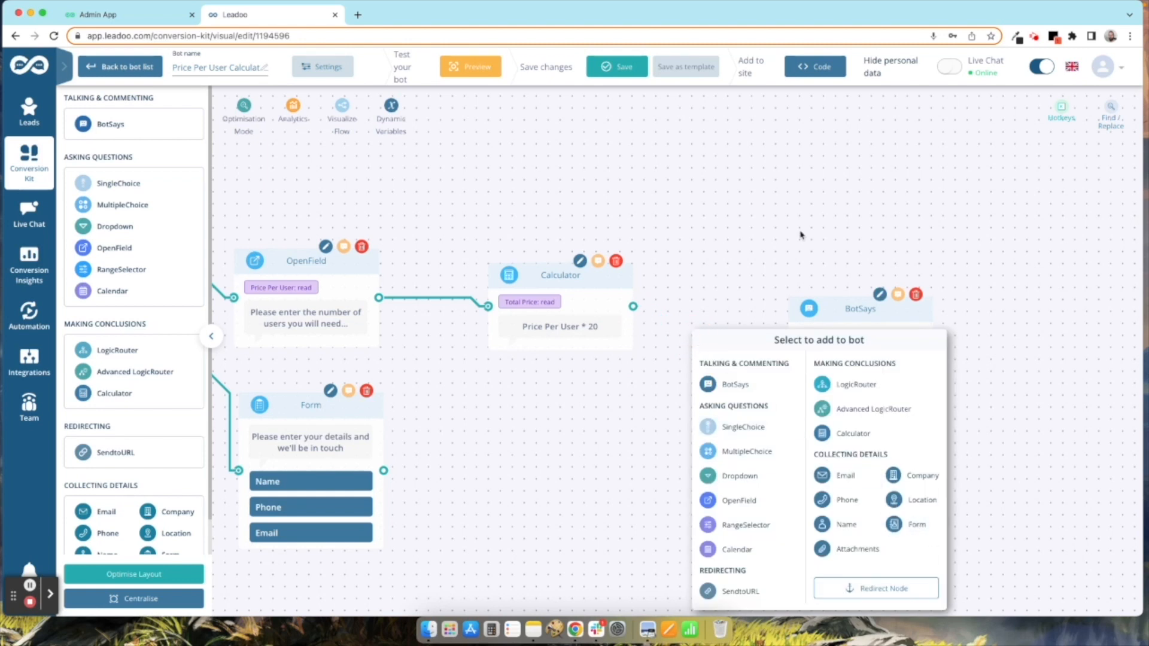
pyautogui.click(691, 182)
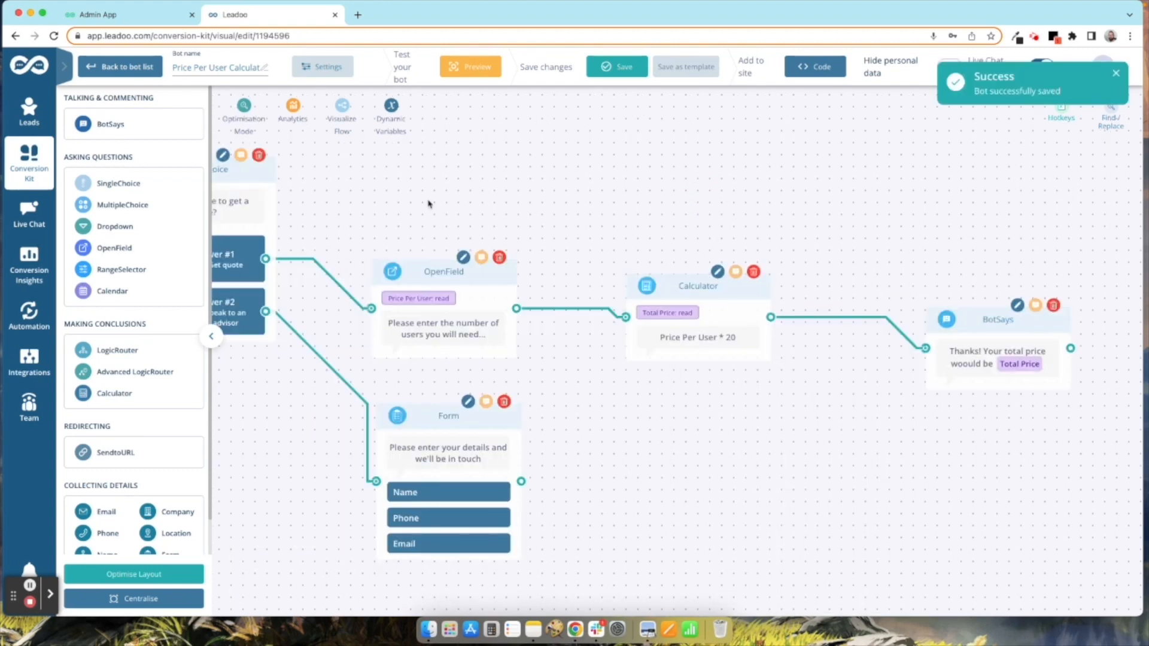
# - Preview the bot and test the quote path with 3 users through to the total price message
pyautogui.click(477, 66)
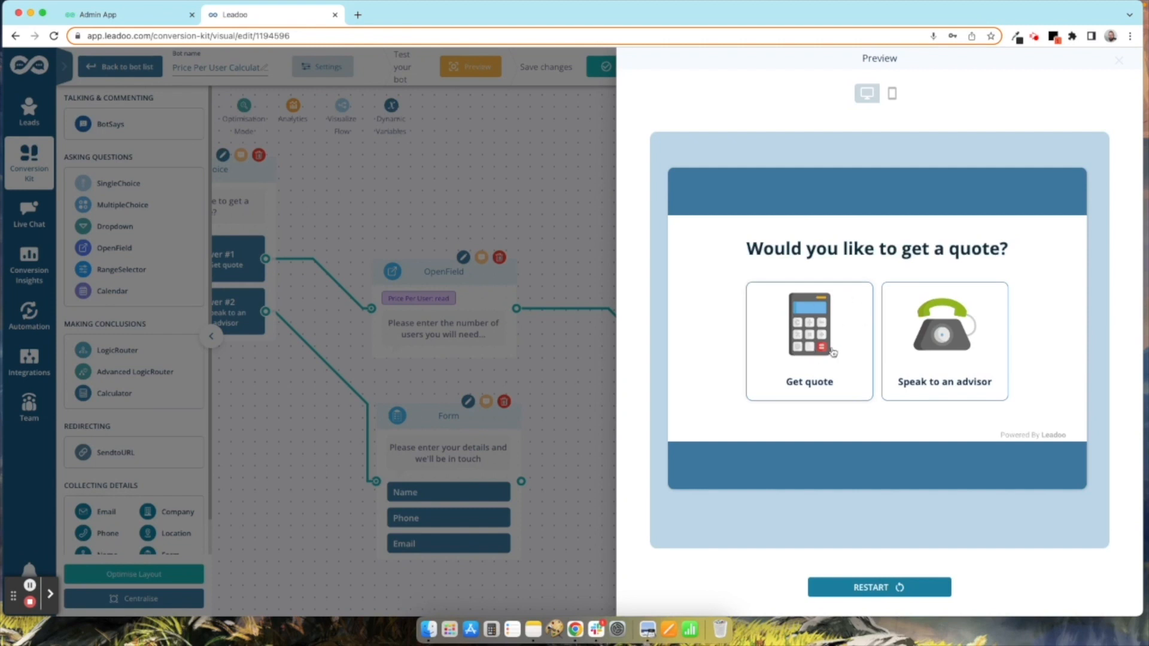
pyautogui.click(815, 320)
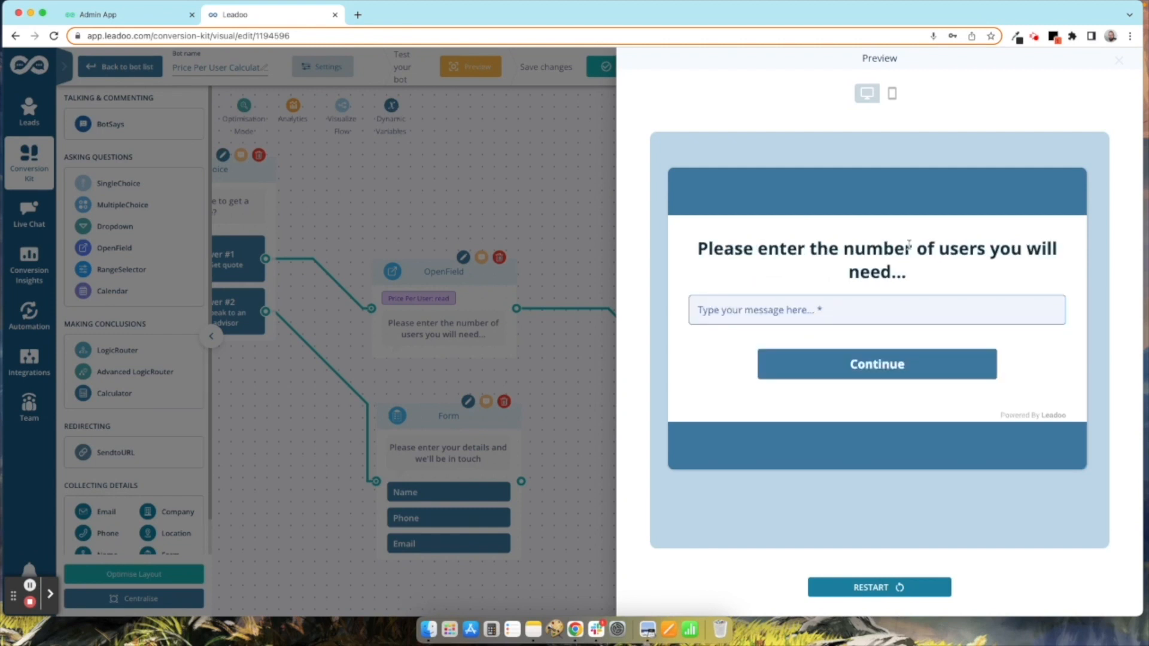
pyautogui.click(813, 317)
pyautogui.write('3')
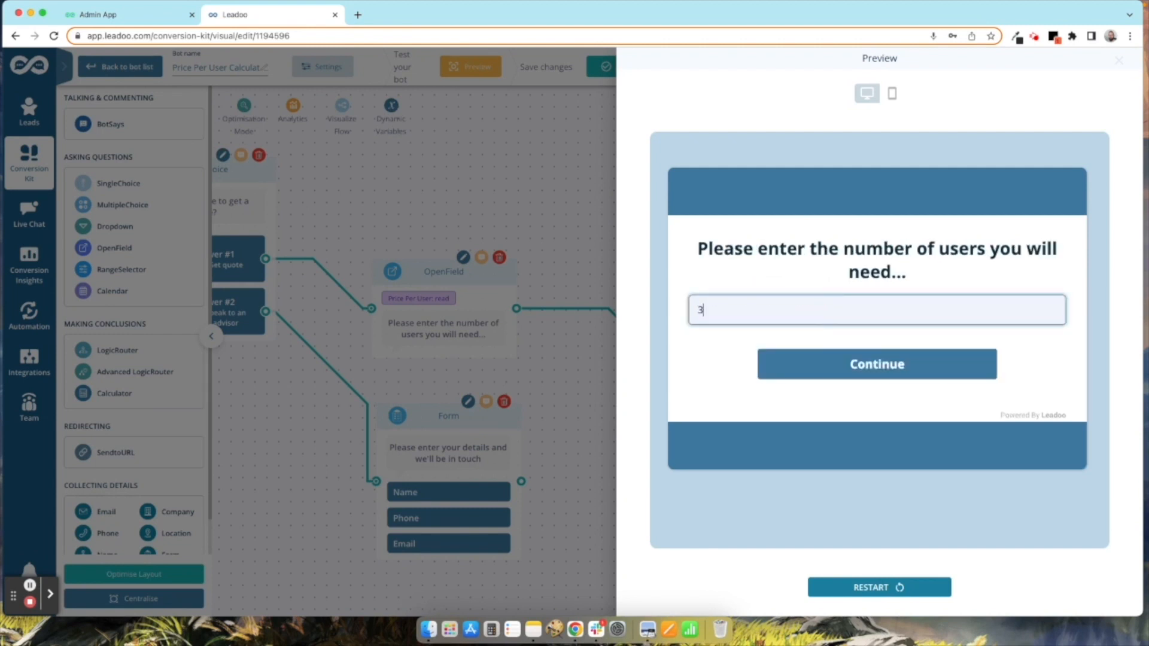
pyautogui.click(807, 372)
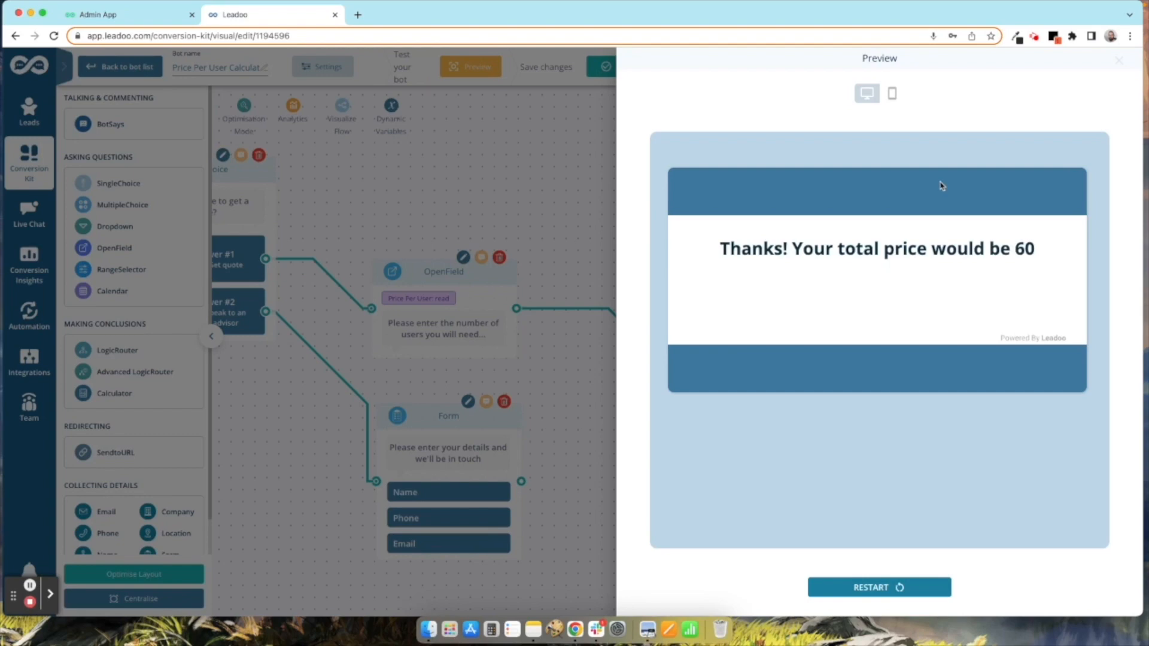
pyautogui.click(1120, 61)
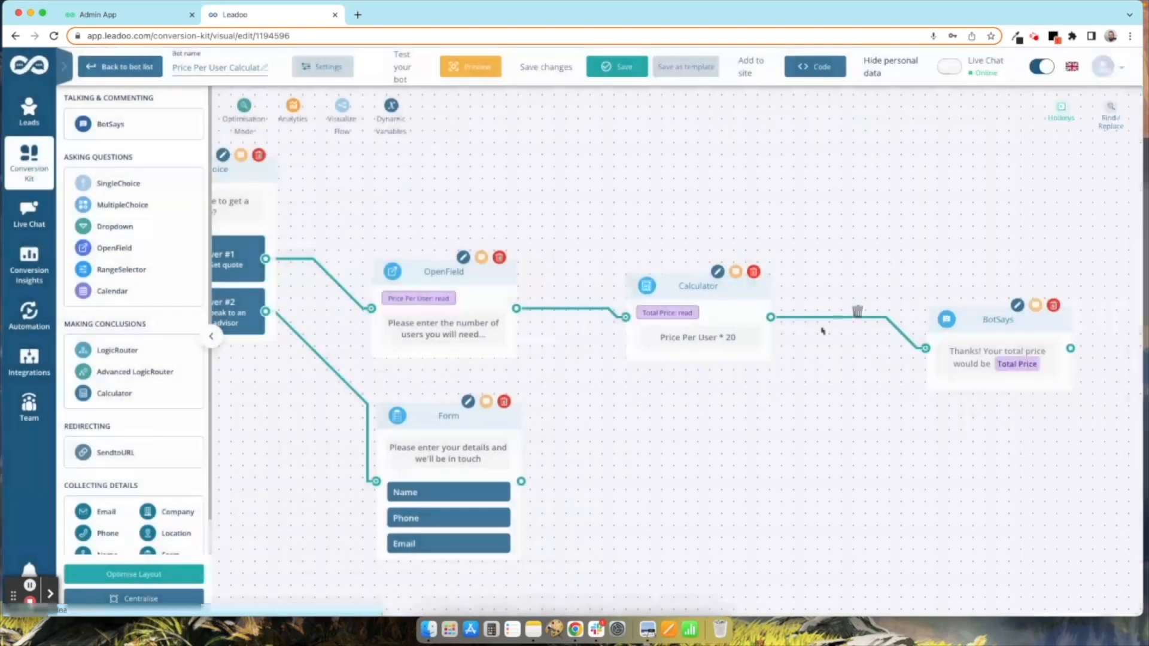
# - Edit the BotSays message to put "£" before the Total Price variable and "per month" after it
pyautogui.click(988, 353)
pyautogui.click(1058, 167)
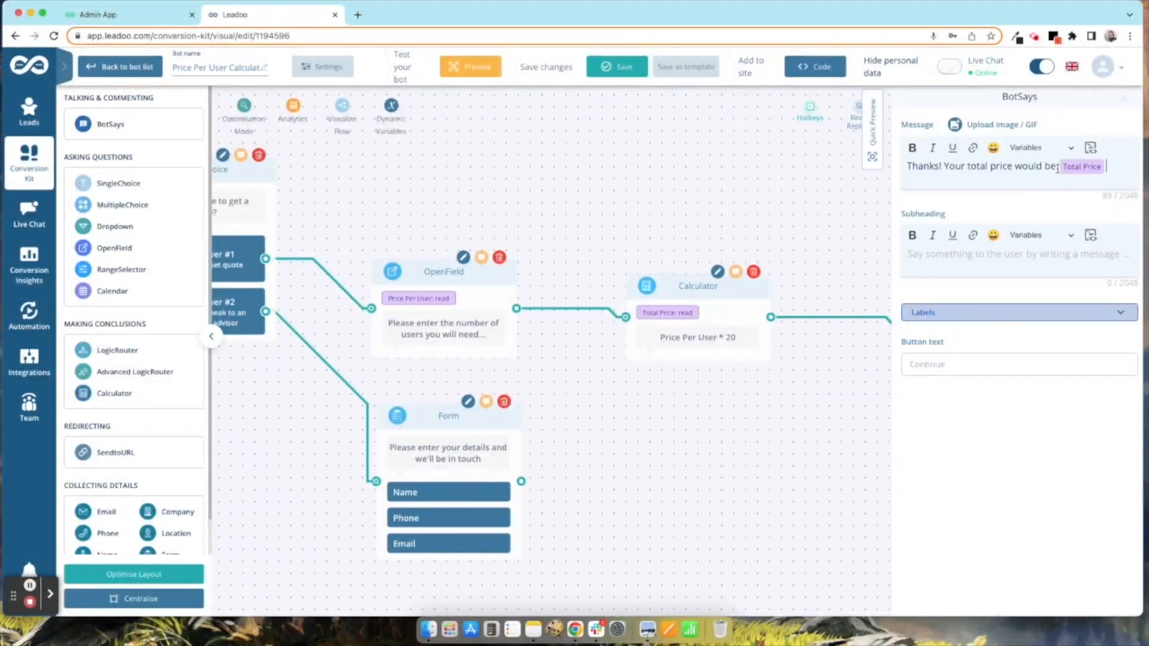
pyautogui.write('£')
pyautogui.click(1116, 167)
pyautogui.write('per month')
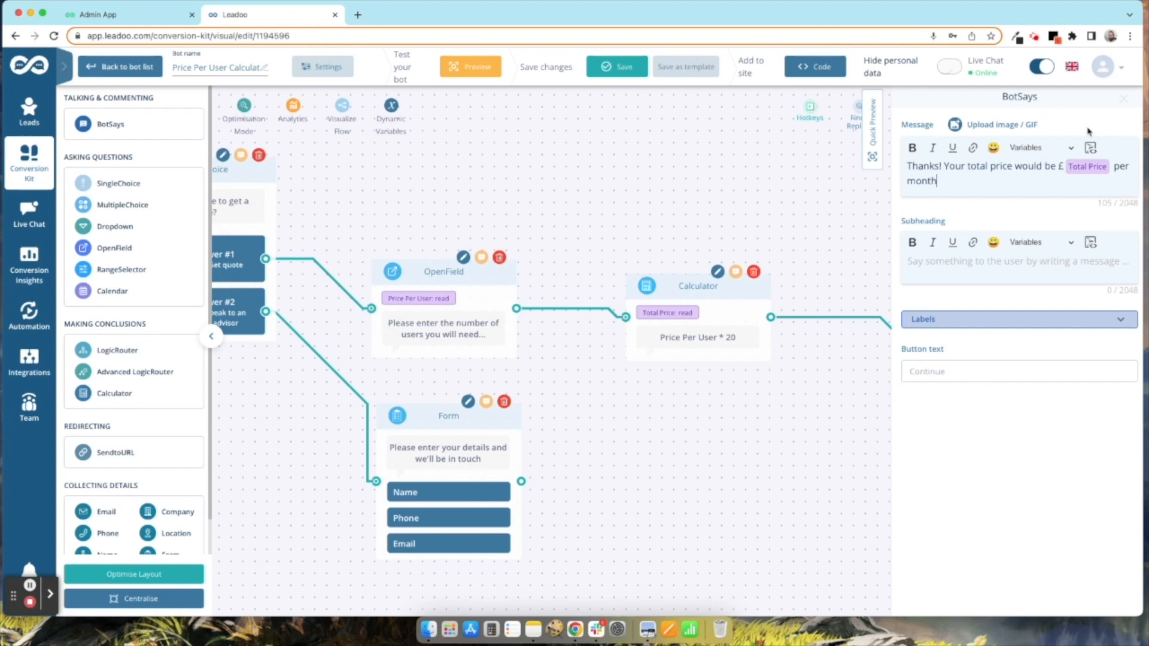
pyautogui.click(1123, 99)
# - Move the BotSays node closer to the Calculator and line the two up
pyautogui.moveTo(1052, 466); pyautogui.dragTo(784, 363)
pyautogui.scroll(-3, 786, 341)
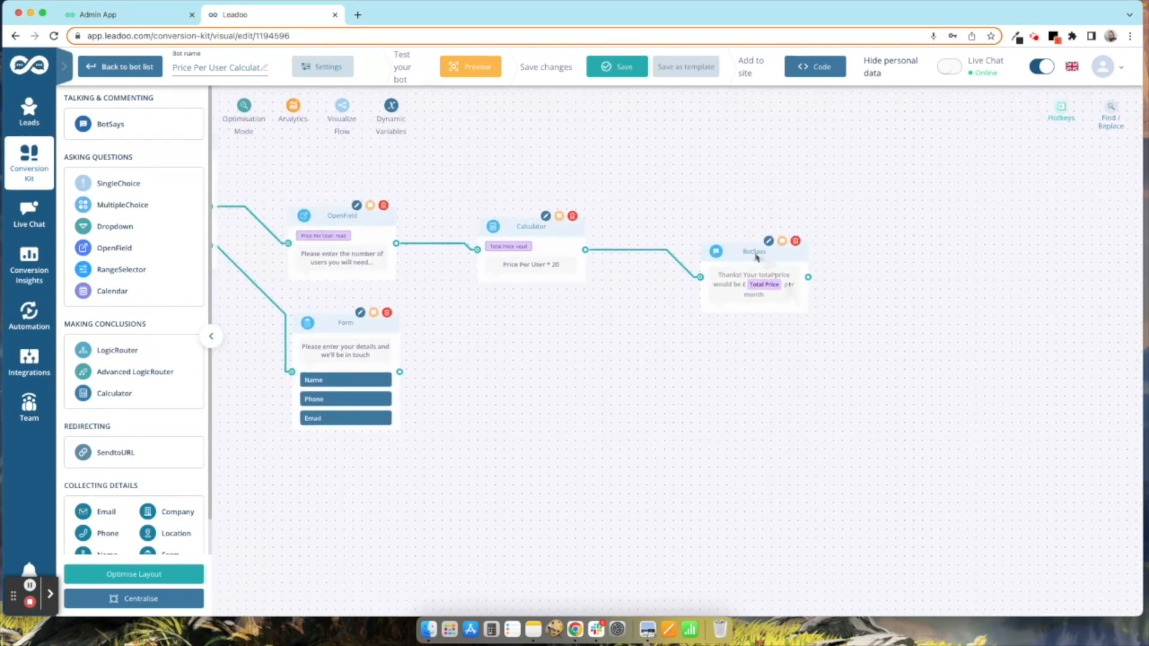
pyautogui.moveTo(749, 256); pyautogui.dragTo(731, 232)
# - Connect a SingleChoice node to the BotSays node with the question "Would you like to speak to an advisor?"
pyautogui.moveTo(790, 253); pyautogui.dragTo(835, 259)
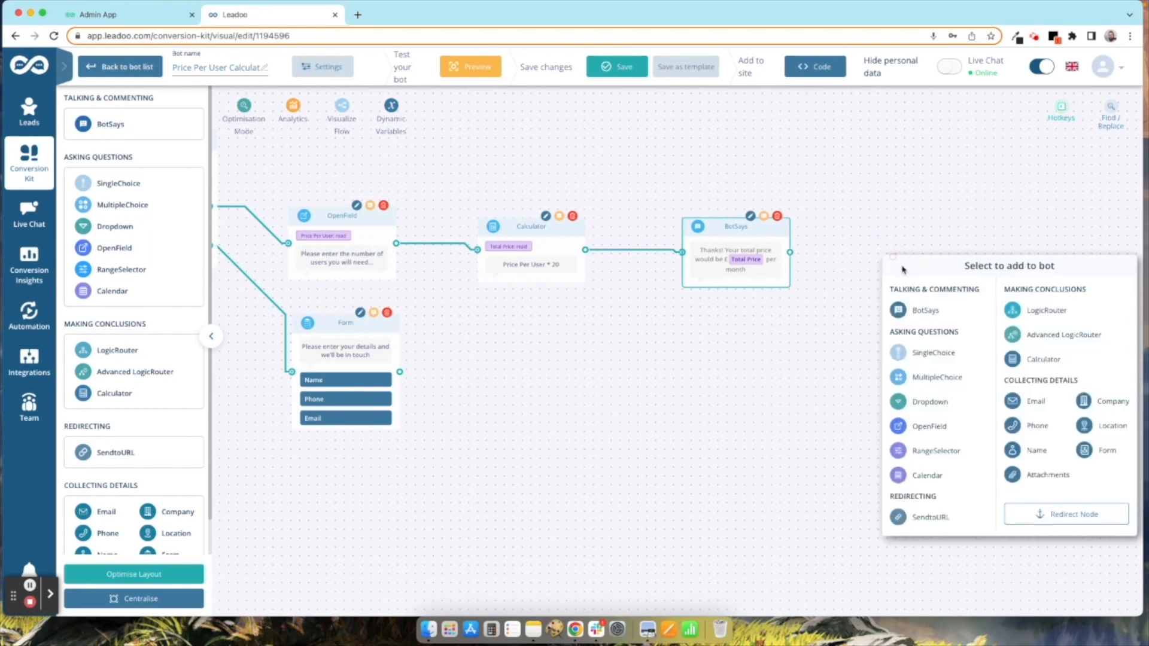
pyautogui.click(930, 357)
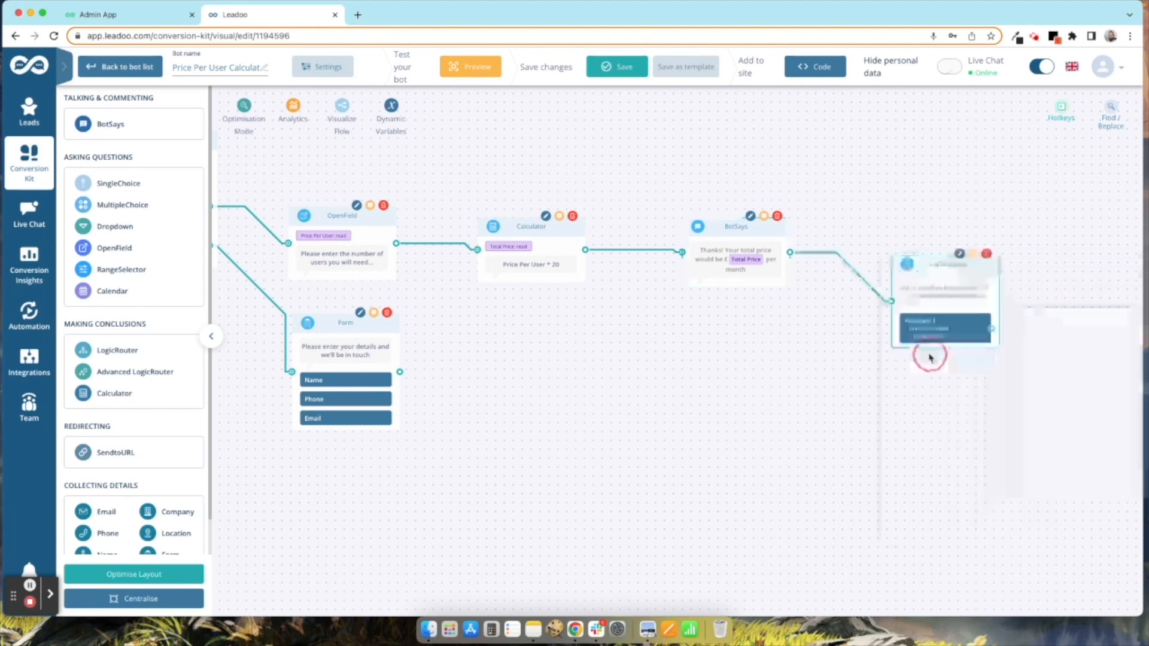
pyautogui.write('Would you li')
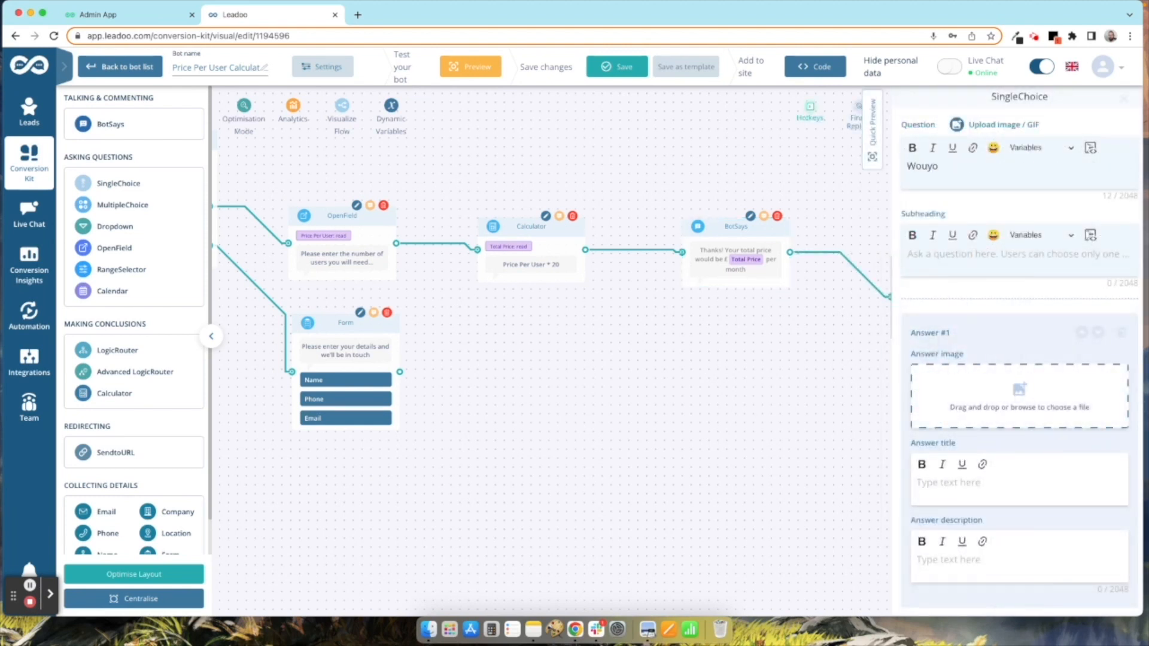
pyautogui.write('ek to speak to an advisor?')
pyautogui.click(974, 166)
pyautogui.press('BackSpace')
pyautogui.press('BackSpace')
pyautogui.press('BackSpace')
pyautogui.write('ke')
# - Give the advisor question two answers titled "Yes please!" and "Not right now"
pyautogui.scroll(-1, 945, 395)
pyautogui.click(995, 439)
pyautogui.write('yes')
pyautogui.press('BackSpace')
pyautogui.press('BackSpace')
pyautogui.press('BackSpace')
pyautogui.write('Yes please!')
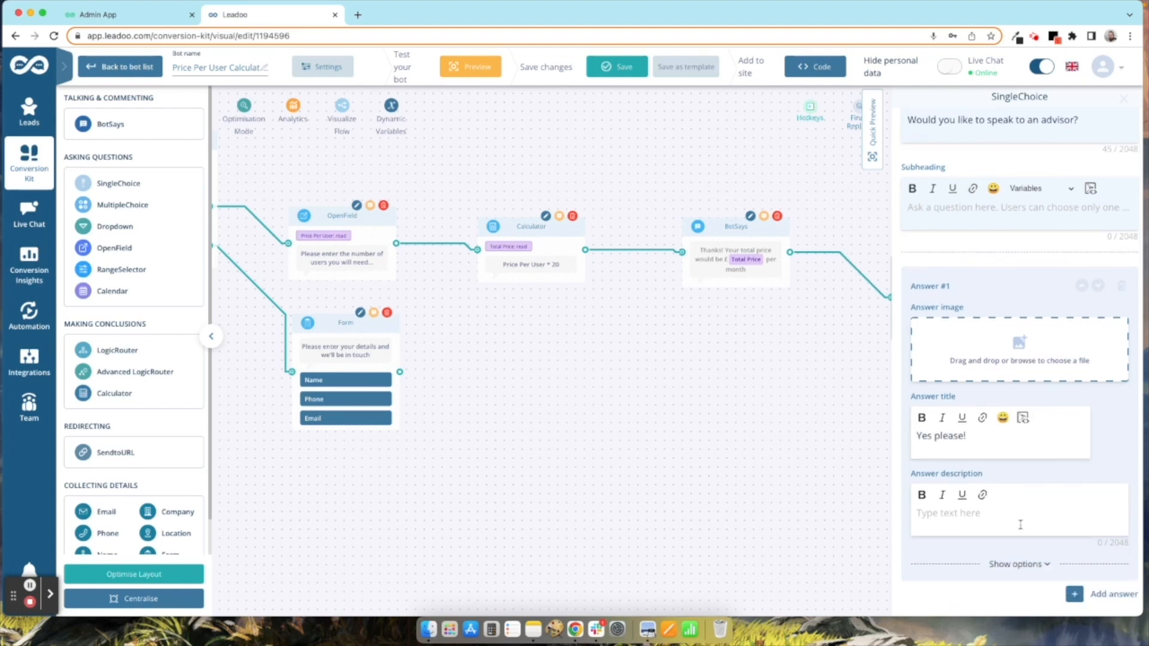
pyautogui.click(1101, 596)
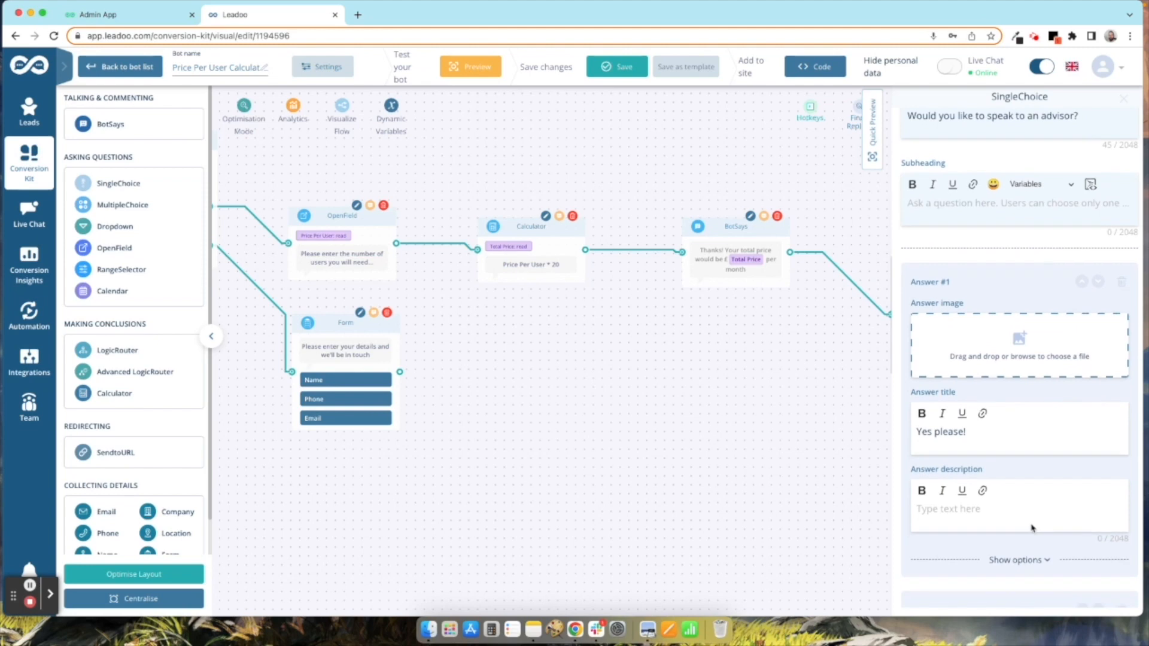
pyautogui.write('Not right now')
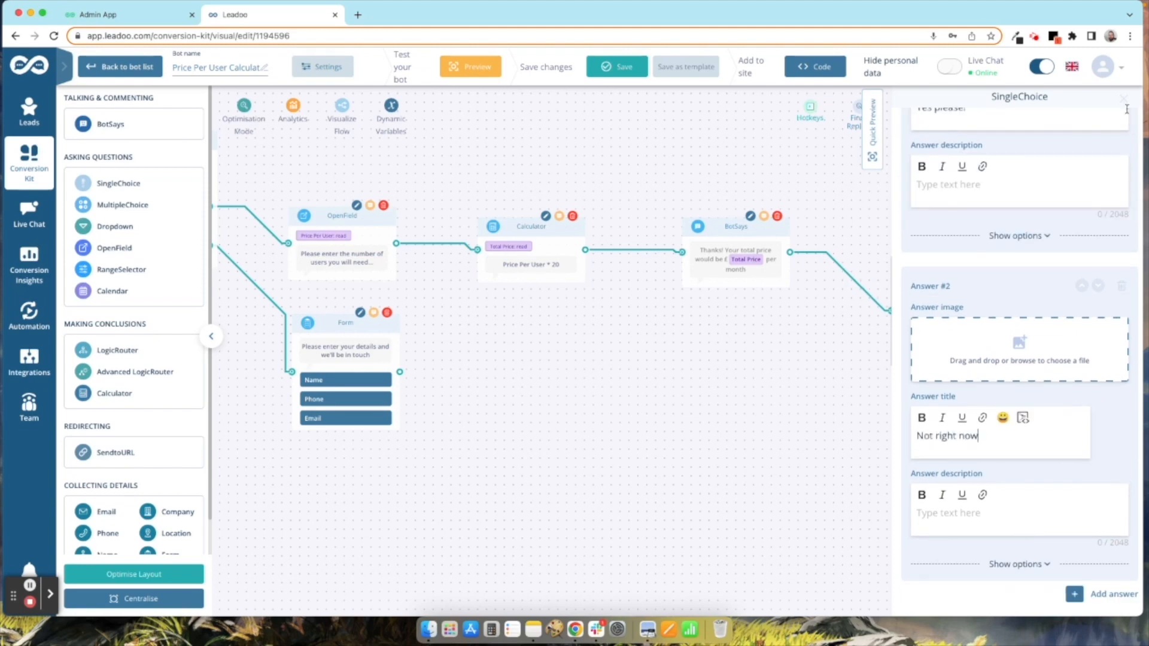
pyautogui.click(836, 351)
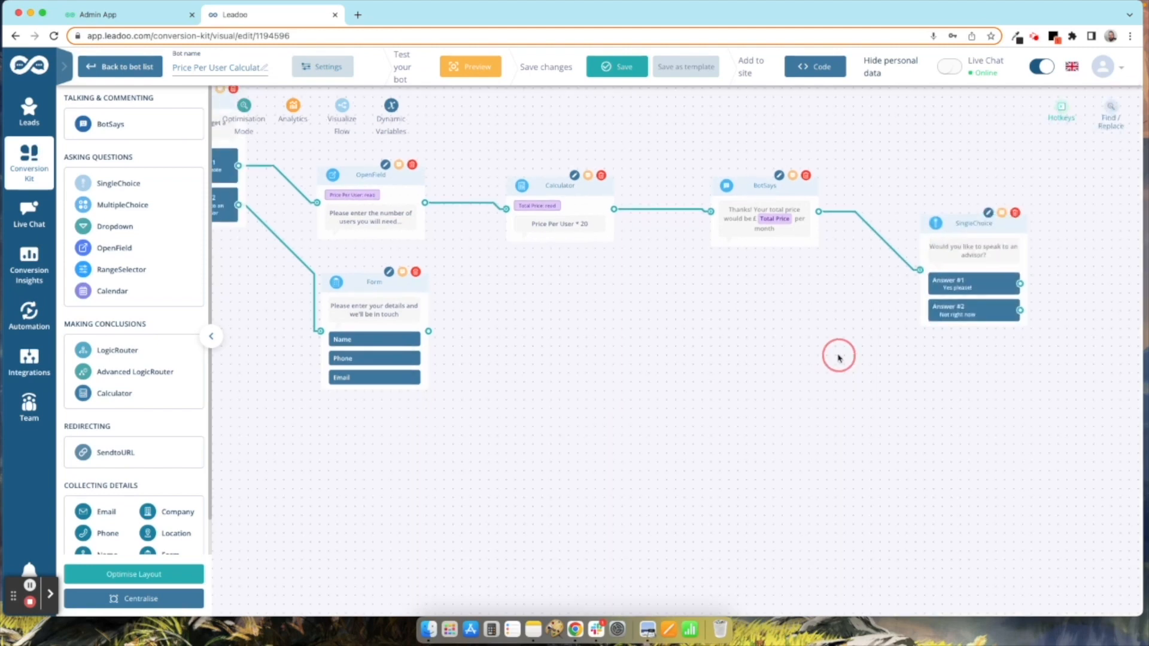
# - Connect the "Yes please!" answer of the advisor question to the existing contact Form
pyautogui.moveTo(984, 297); pyautogui.dragTo(485, 311)
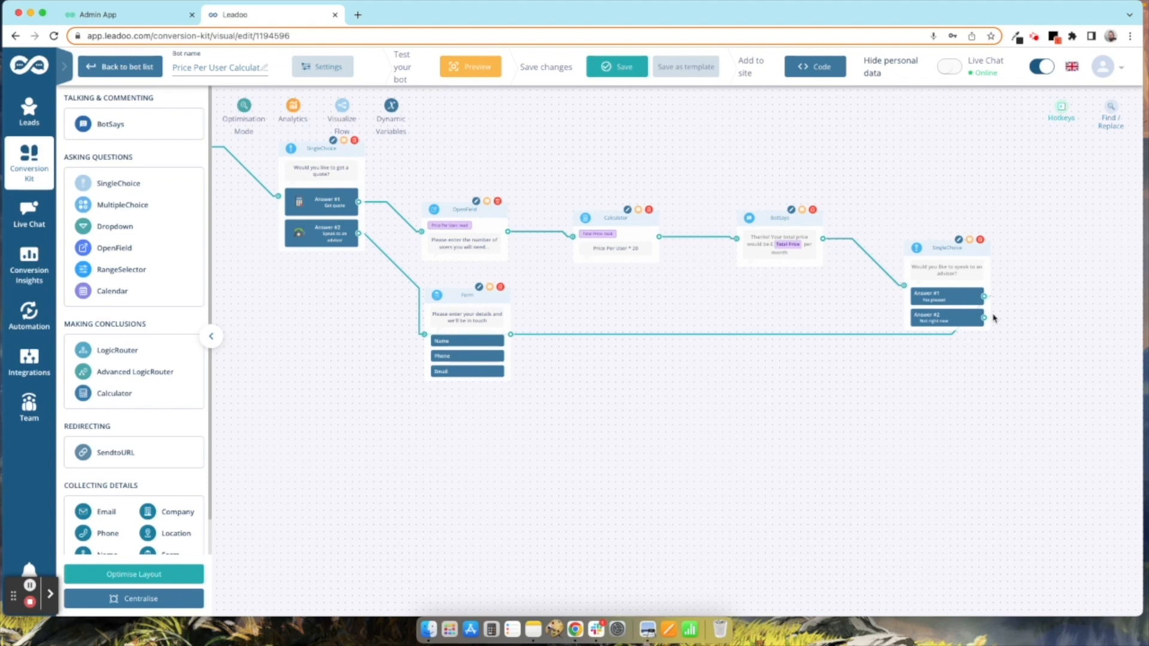
pyautogui.moveTo(703, 402); pyautogui.dragTo(759, 531)
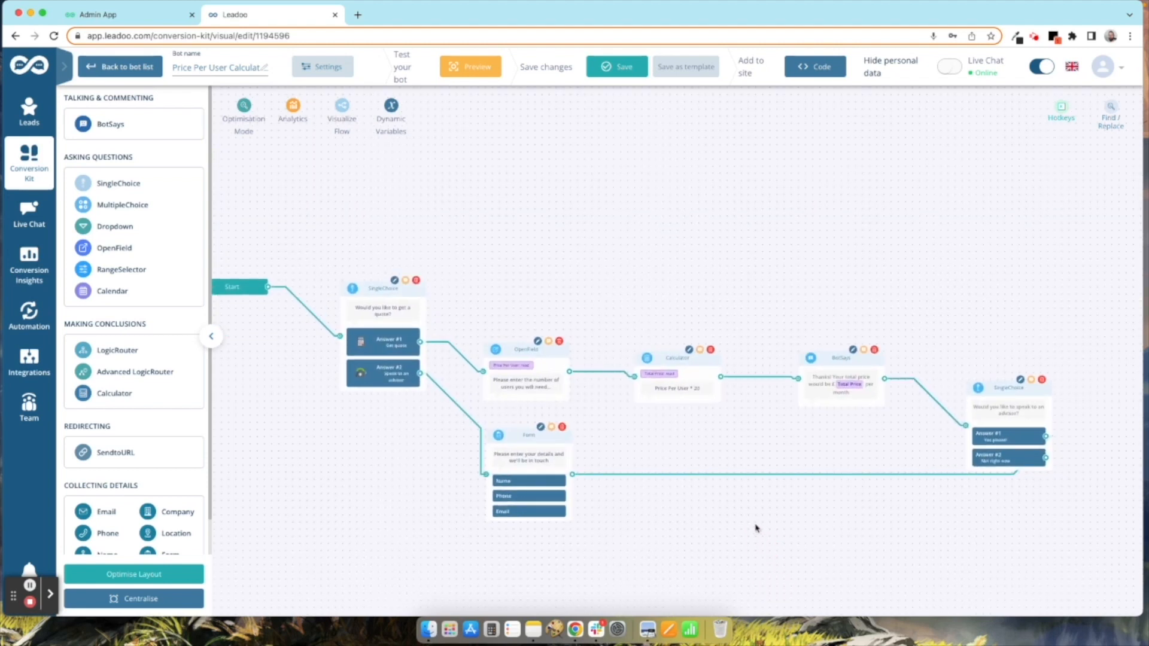